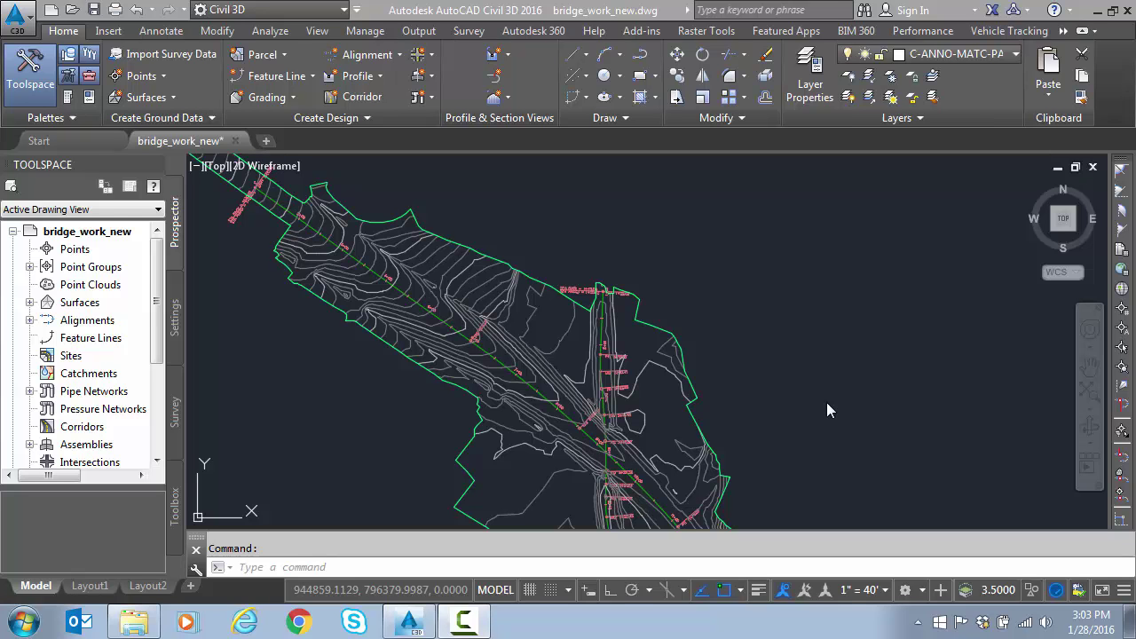
- Select the Proposed CL alignment and add a 70 mi/h design speed in its Design Criteria
left_click(468, 358)
left_click(484, 352)
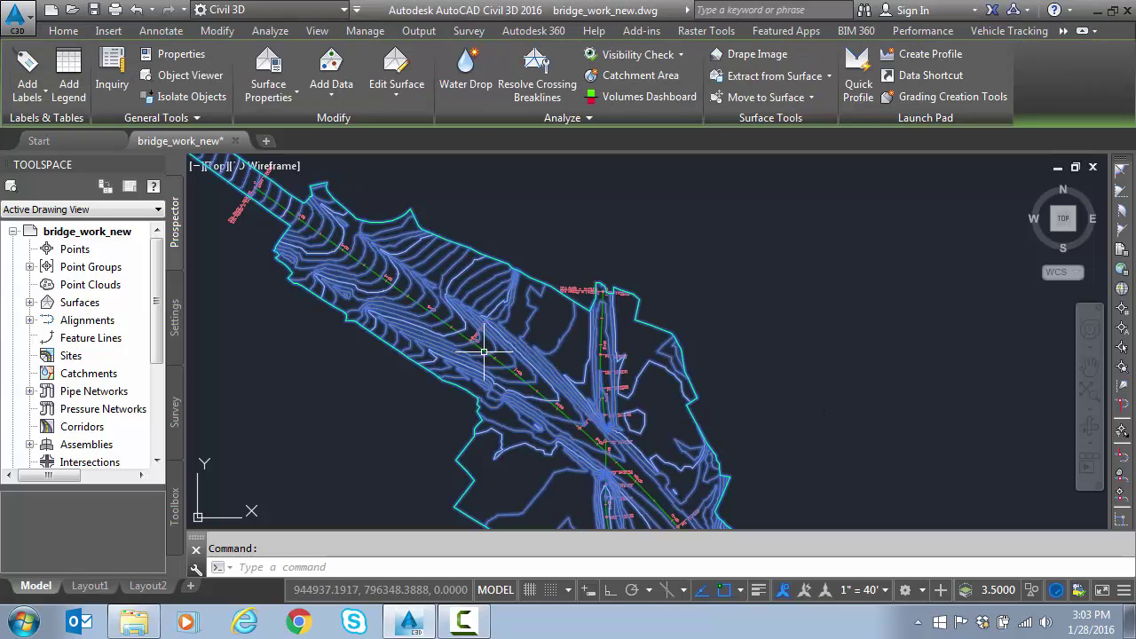
key("Escape")
scroll(484, 352, "up", 3)
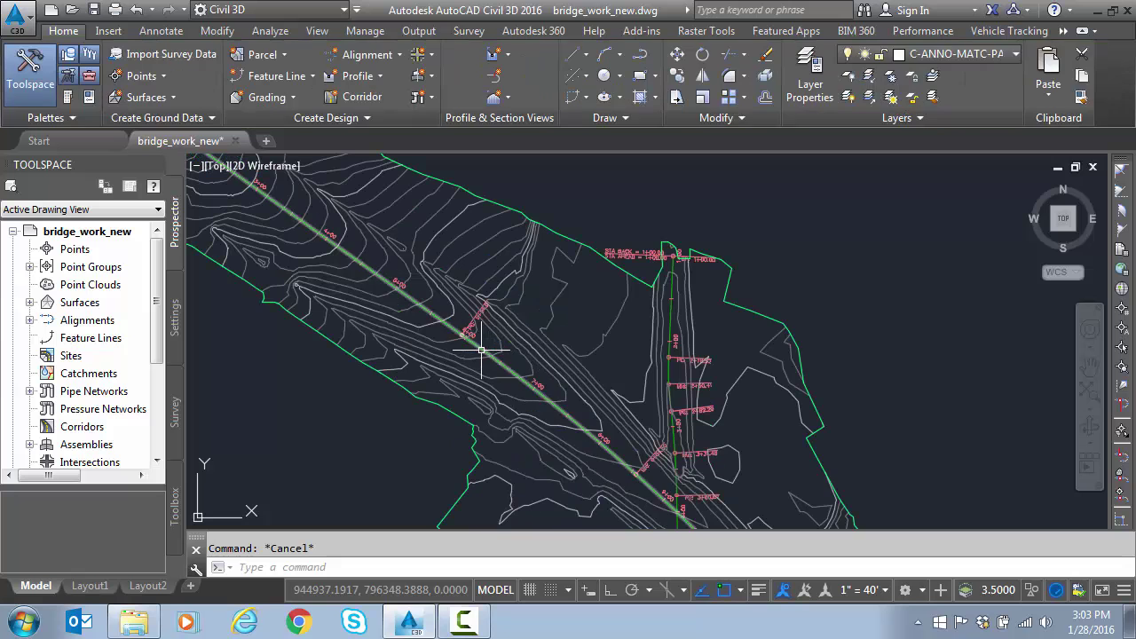
left_click(484, 345)
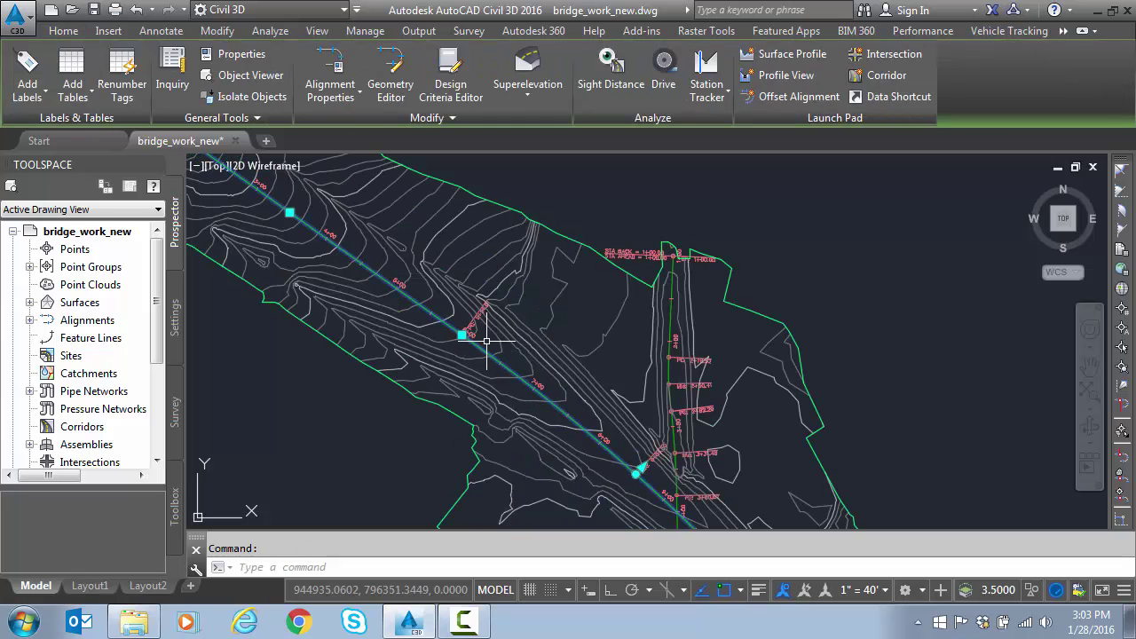
left_click(329, 70)
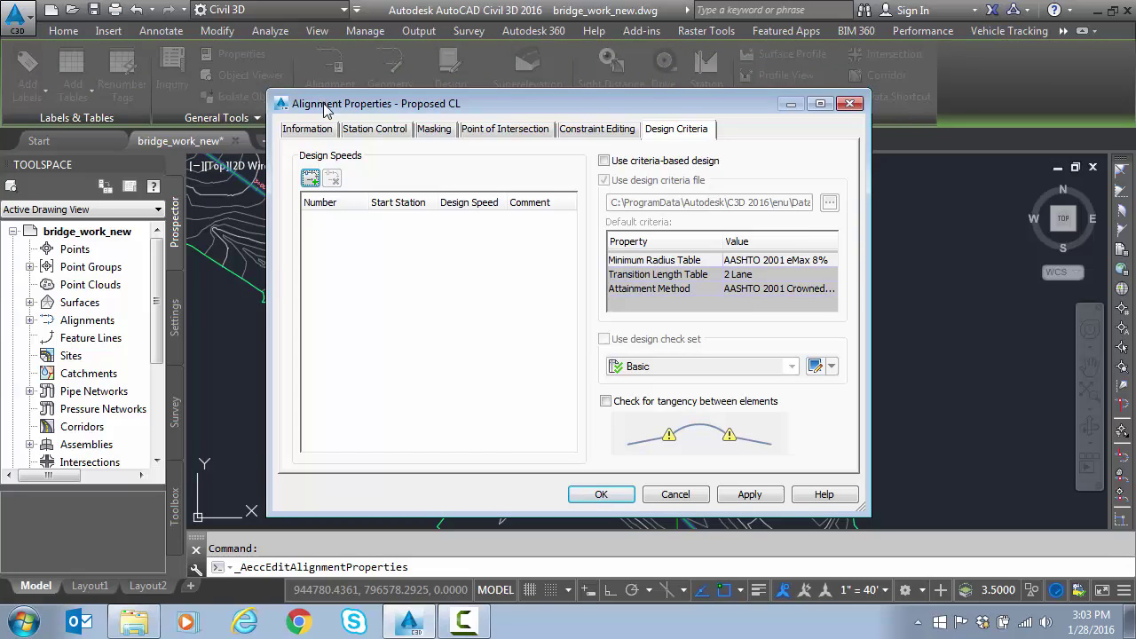
left_click(307, 128)
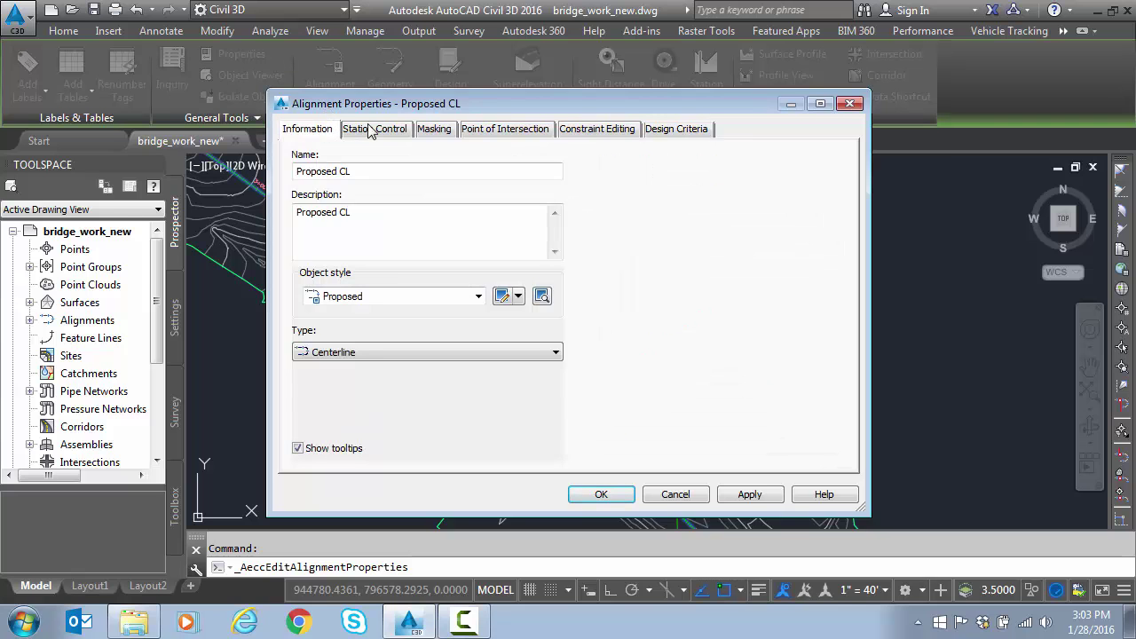
left_click(675, 129)
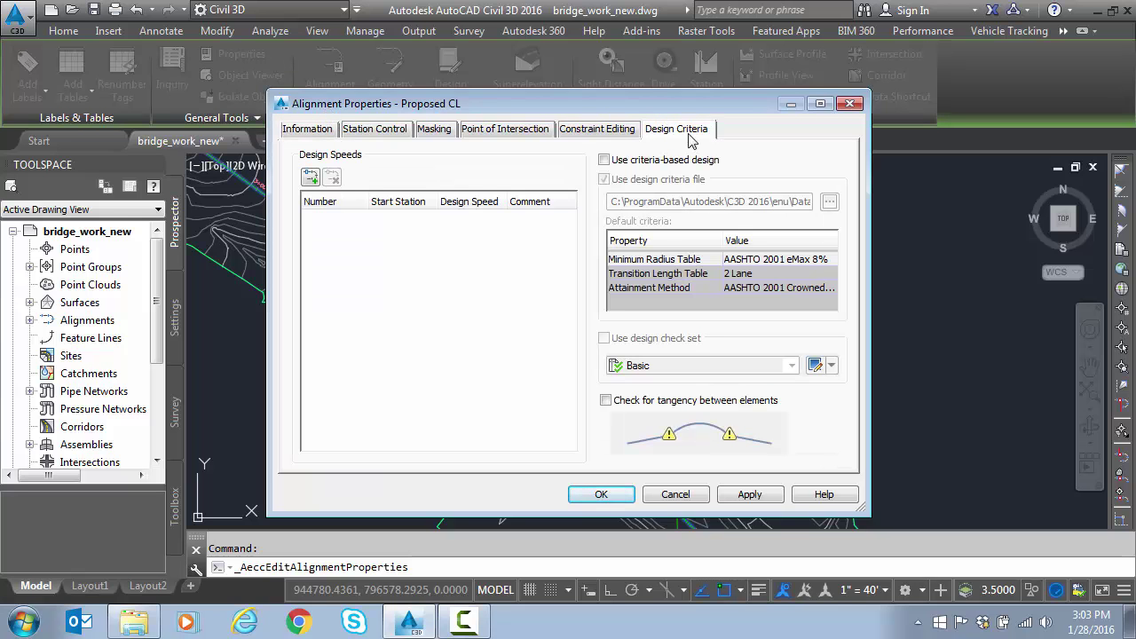
left_click(311, 179)
double_click(458, 222)
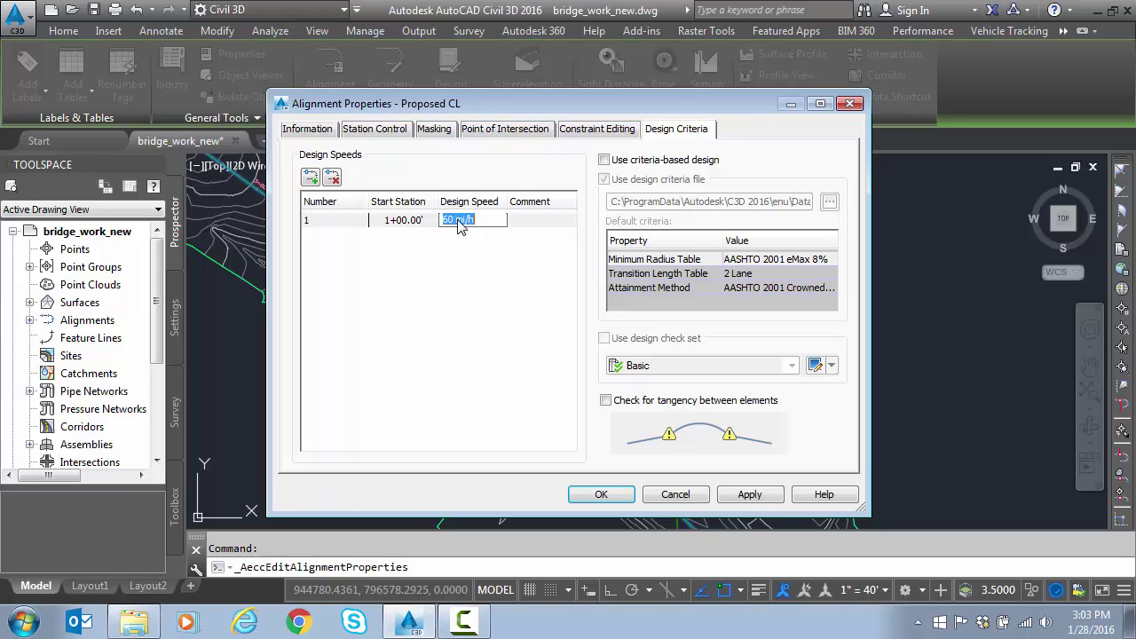
type("70")
key("Return")
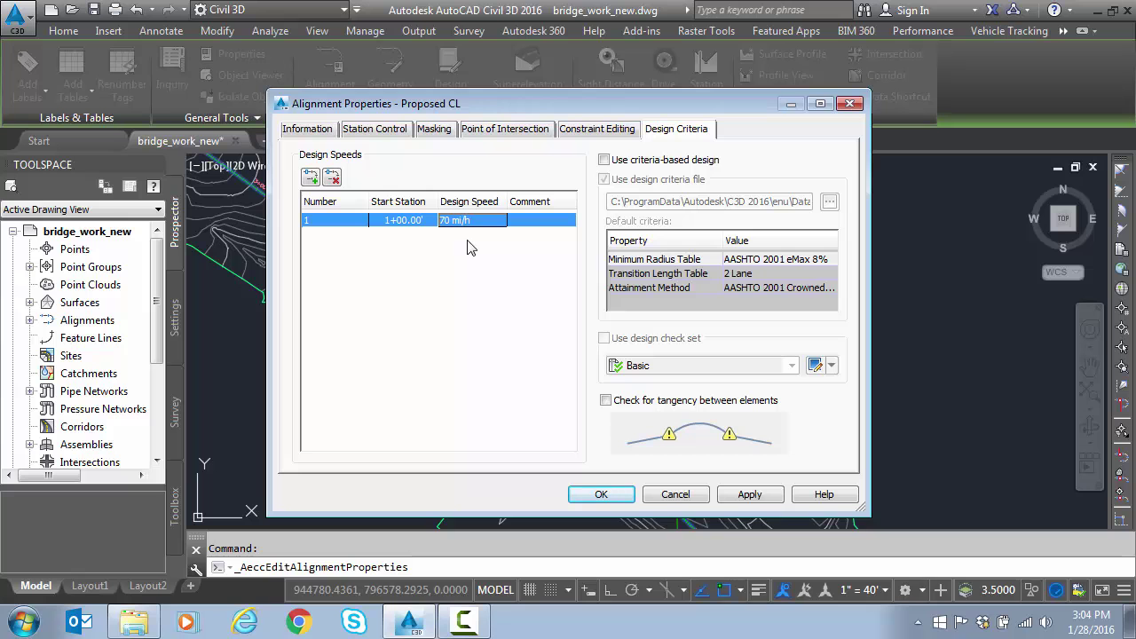
- Enable criteria-based design with the Imperial Roadway Design Standards file and eMax 8% minimum radius table
left_click(661, 164)
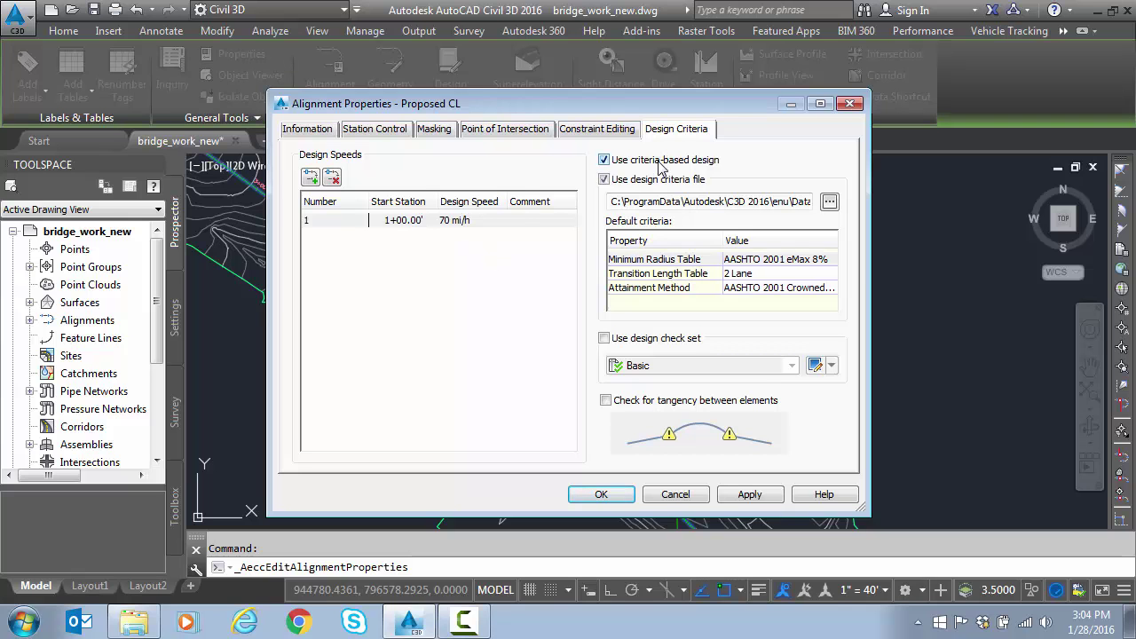
left_click(829, 201)
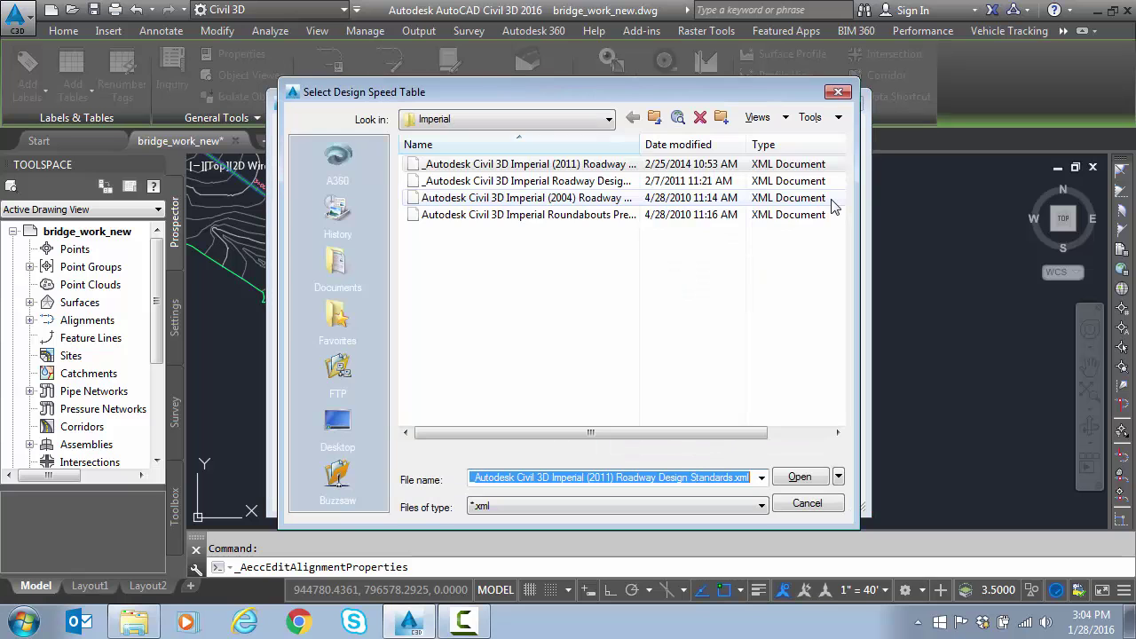
double_click(660, 145)
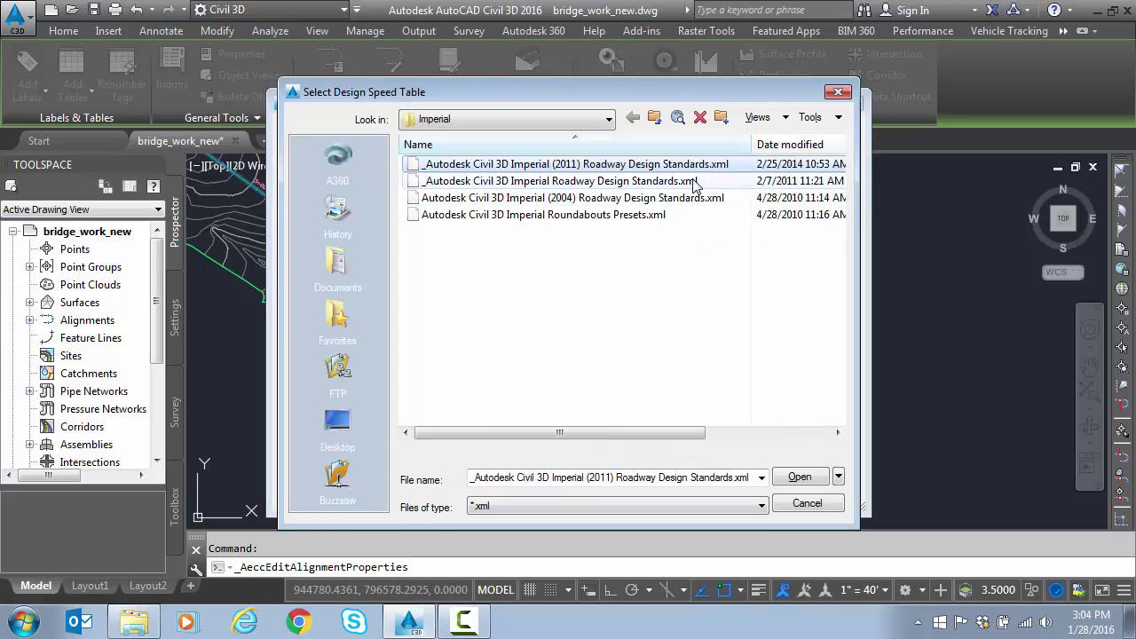
left_click(628, 182)
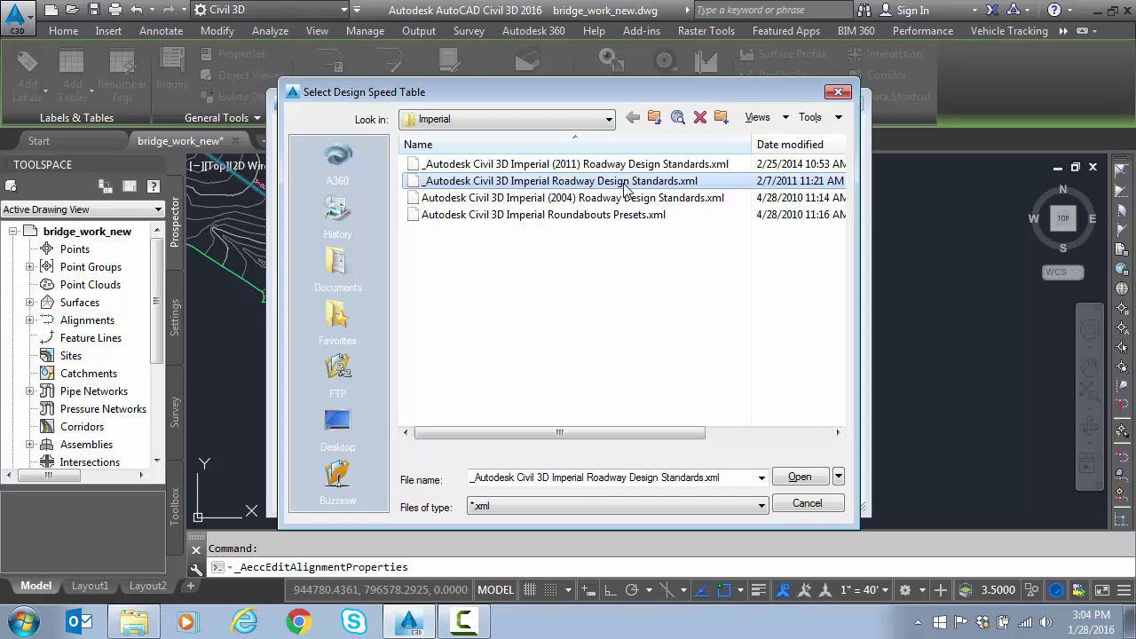
left_click(801, 477)
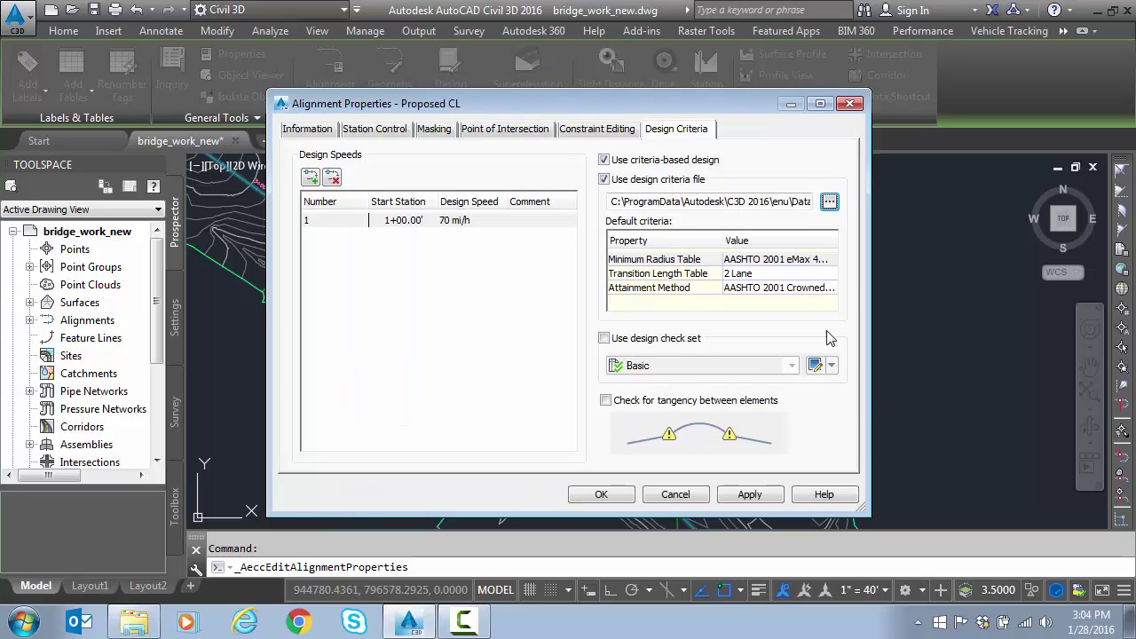
left_click(793, 260)
left_click(792, 261)
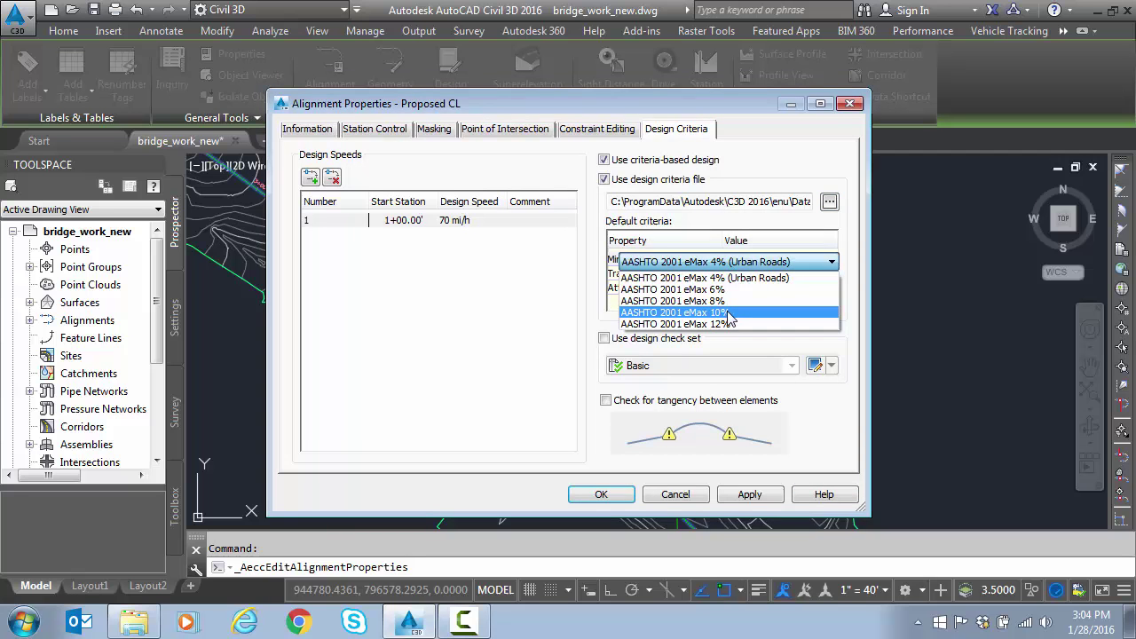
left_click(699, 301)
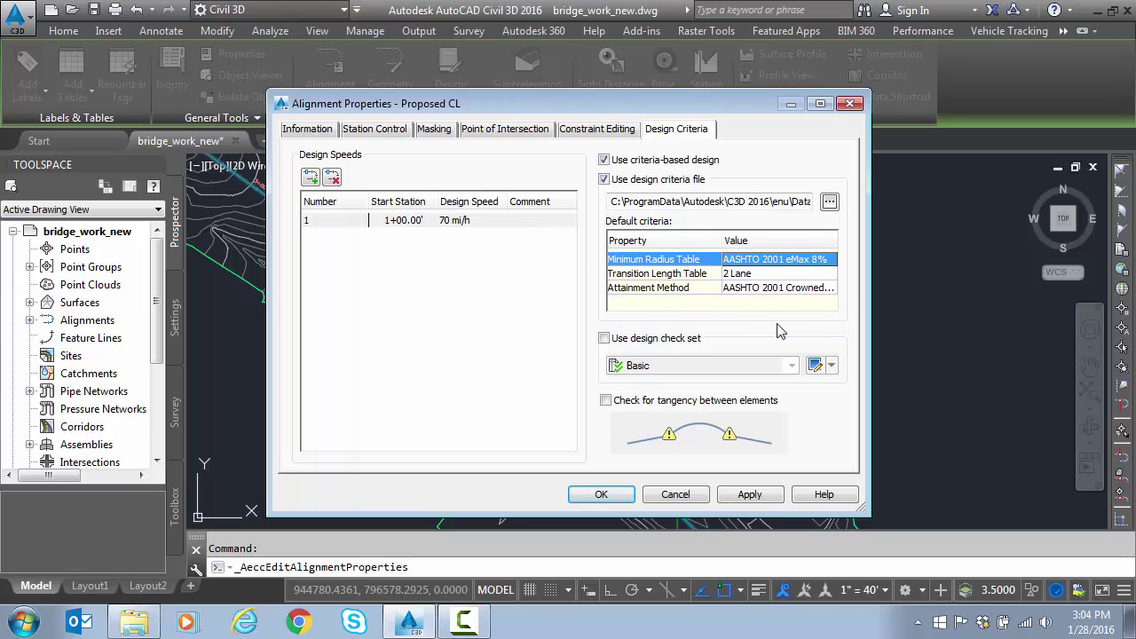
left_click(604, 497)
- Launch the Superelevation Wizard for the entire Proposed CL, recalculating both curves over earlier manual edits
scroll(577, 334, "down", 3)
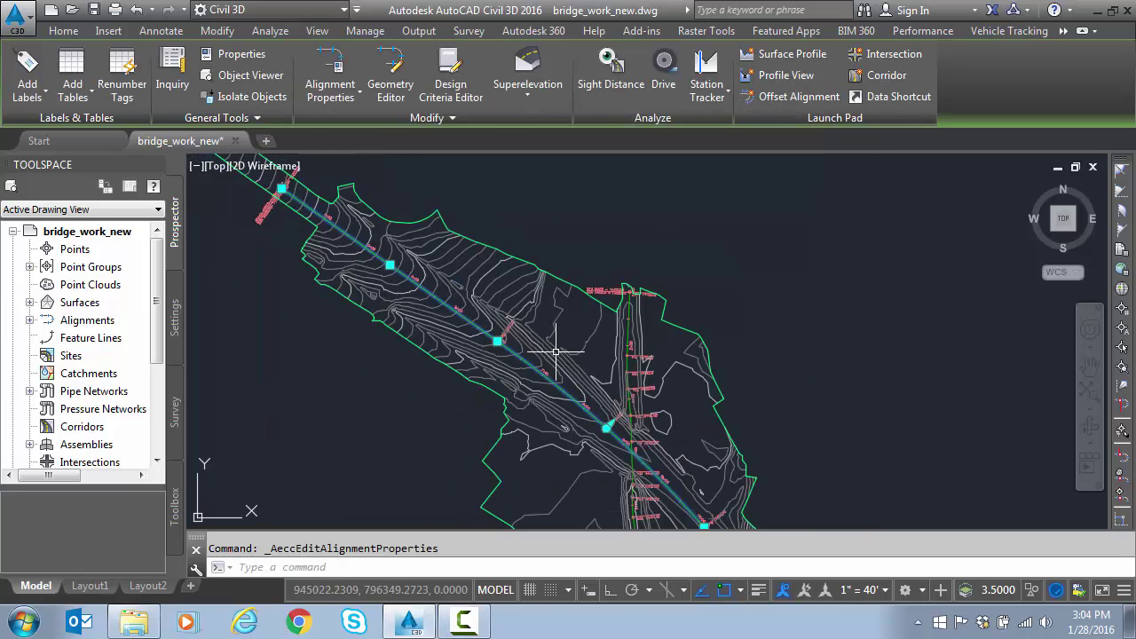
middle_click_drag(584, 373, 513, 336)
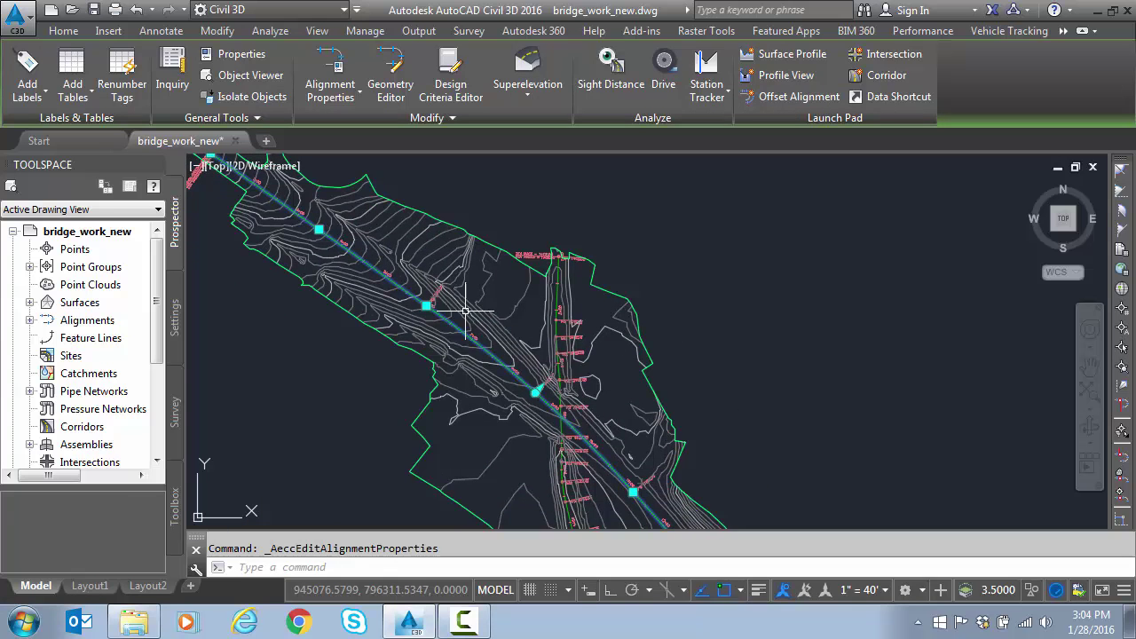
left_click(528, 79)
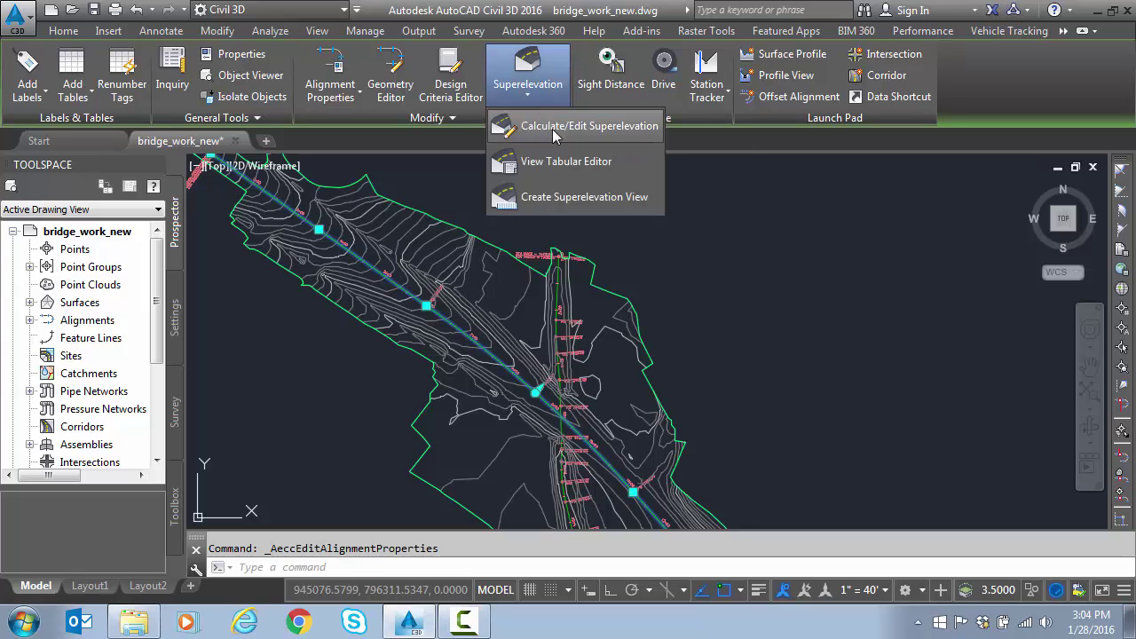
left_click(553, 129)
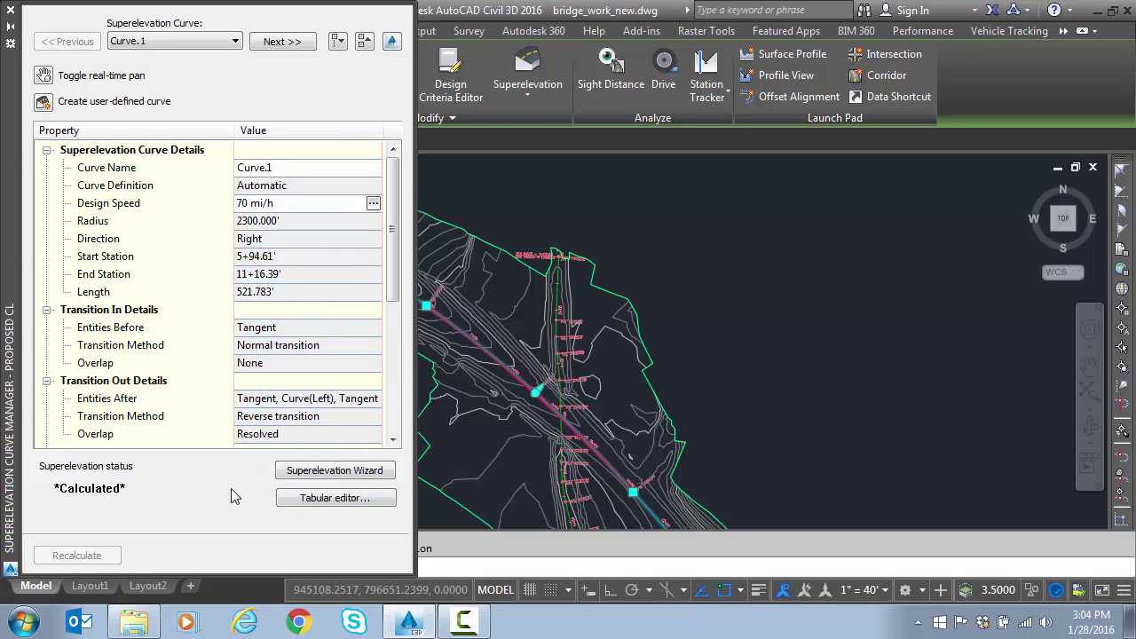
left_click(331, 474)
left_click(478, 194)
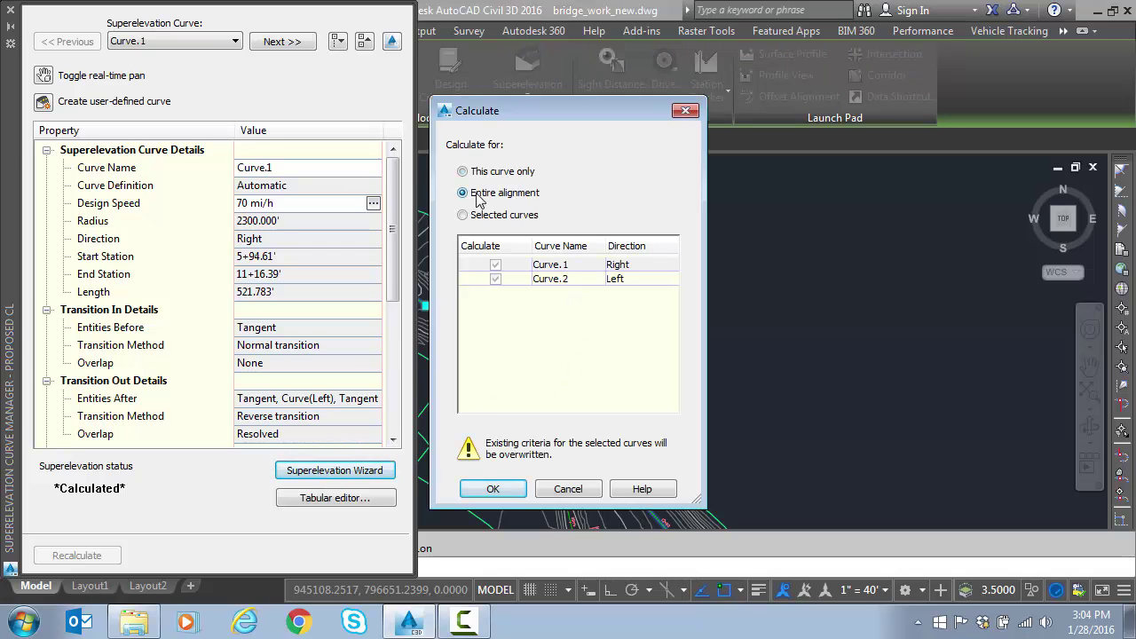
left_click(493, 490)
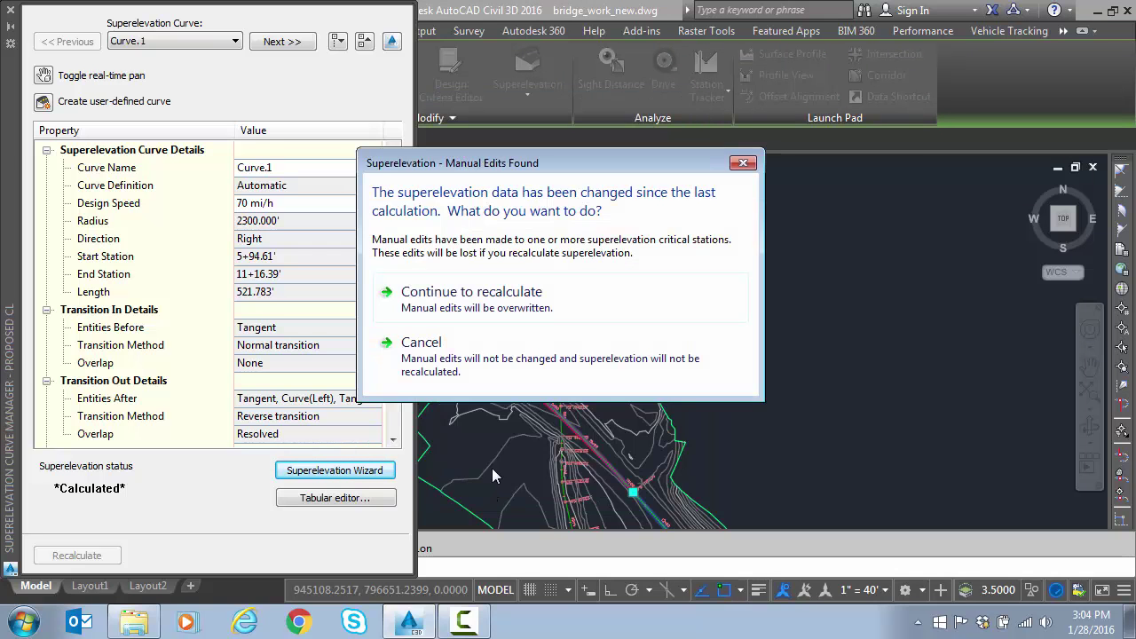
left_click(457, 304)
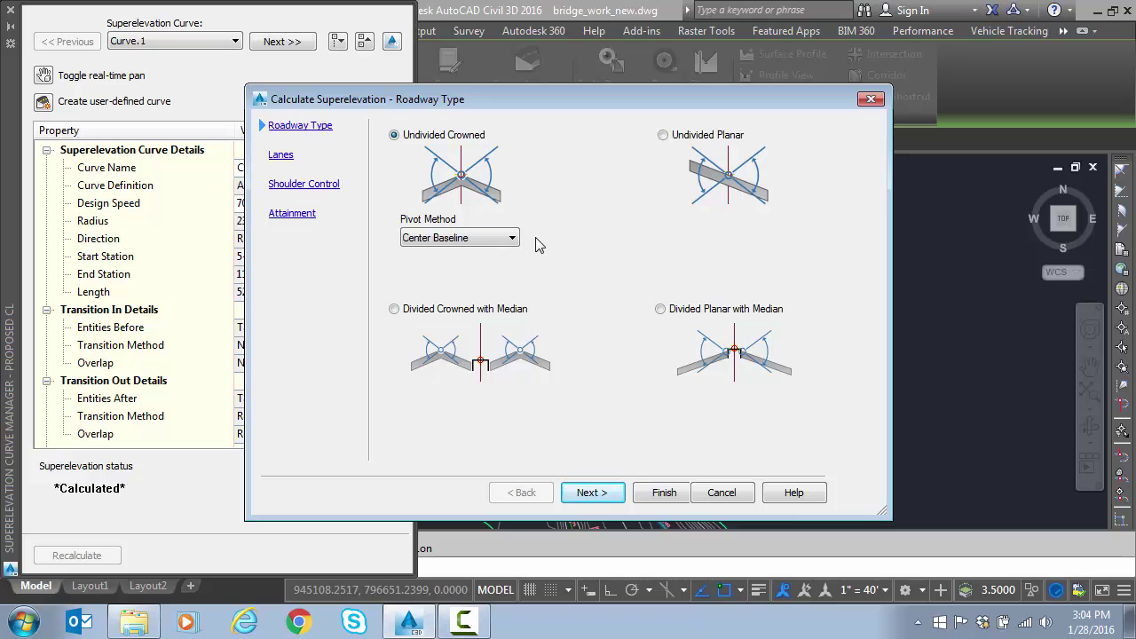
- Use Breakover removal low side, default slopes high side, 8.00% rollover, 66.67% runoff, then finish
left_click(592, 494)
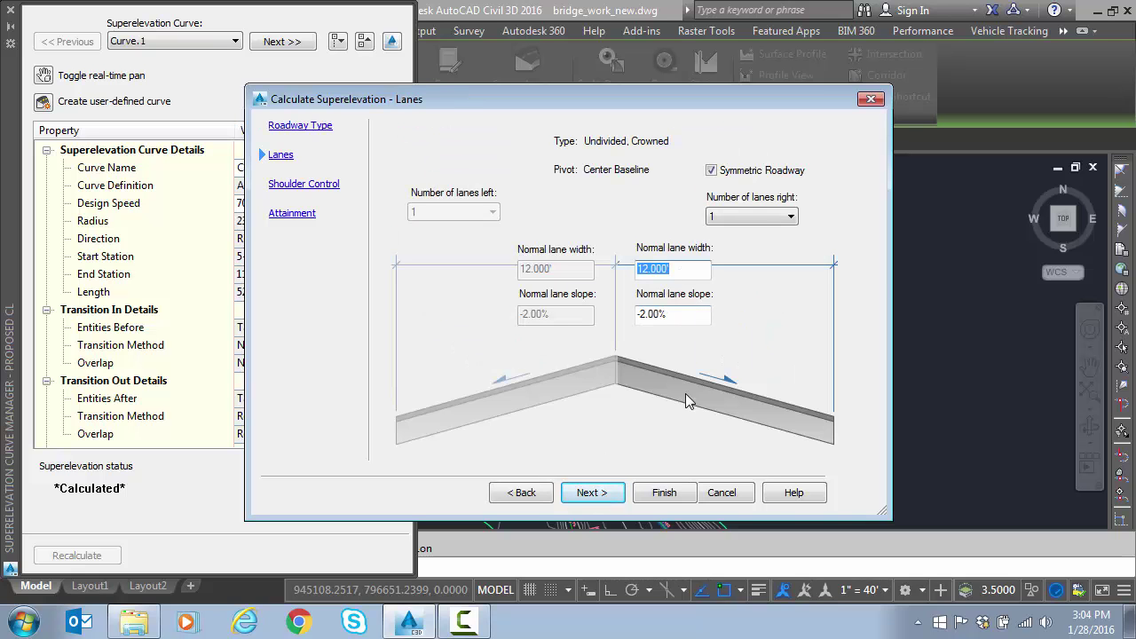
left_click(595, 494)
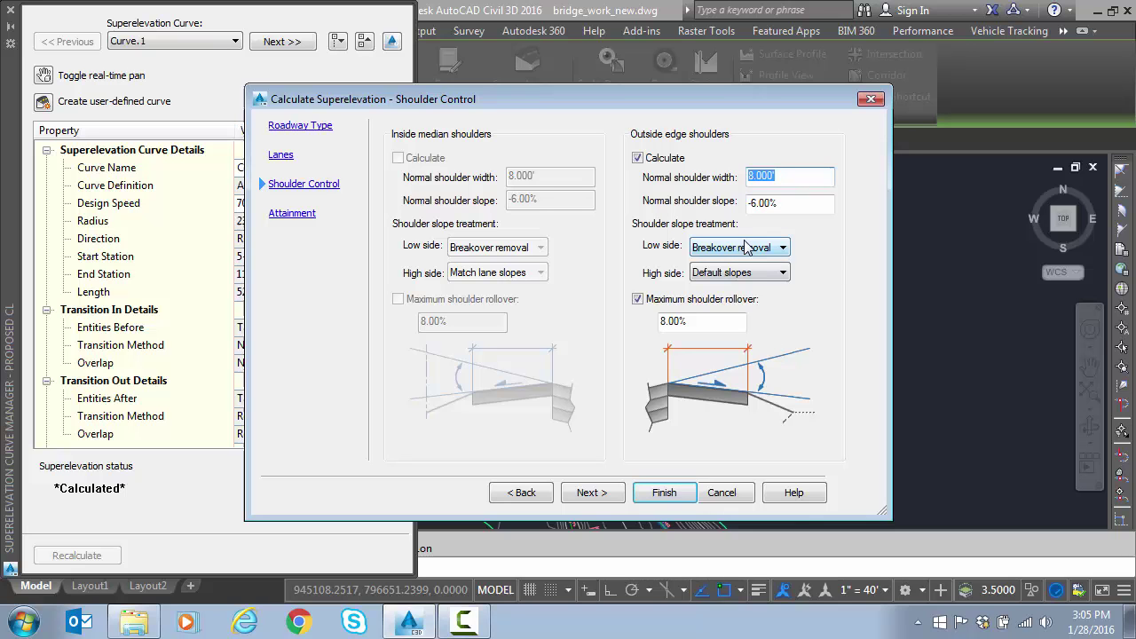
left_click(747, 249)
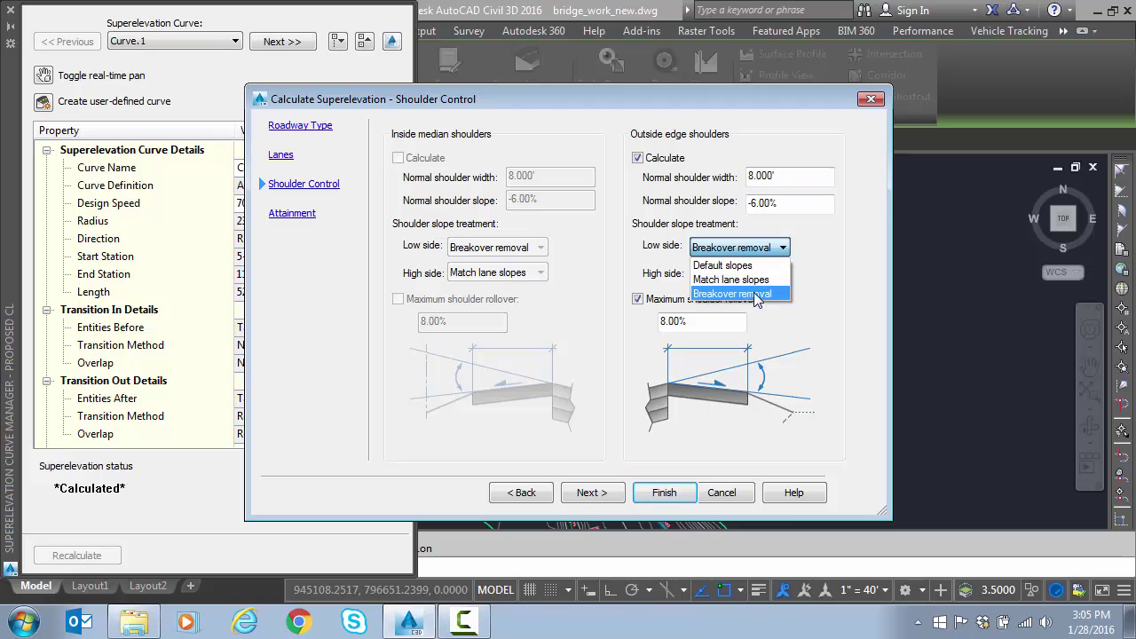
left_click(755, 296)
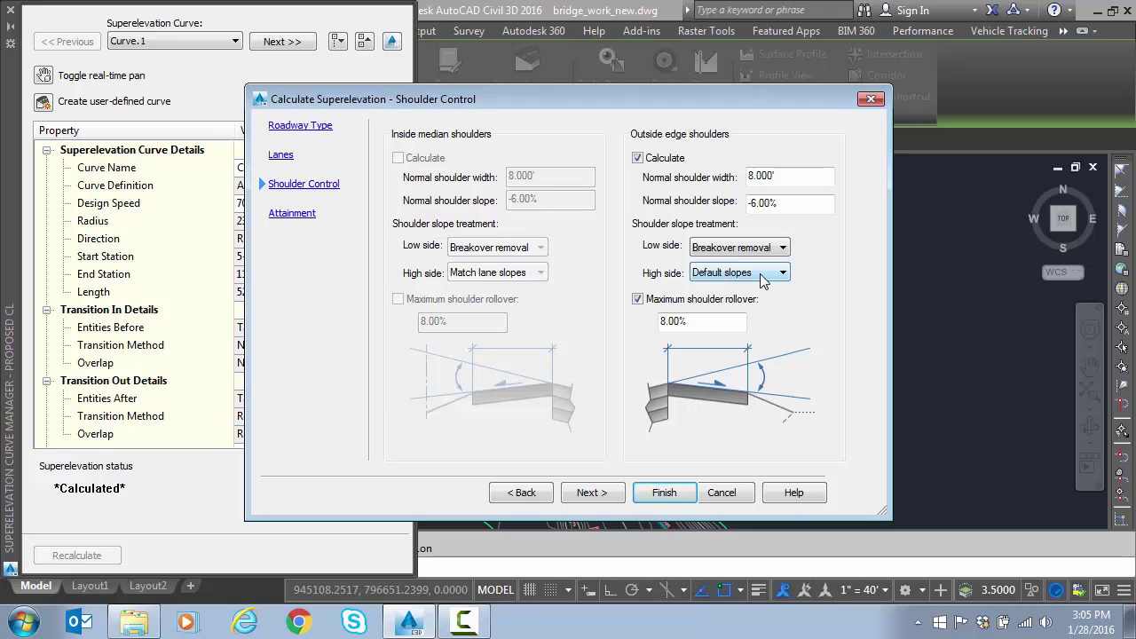
left_click(761, 277)
left_click(762, 288)
double_click(698, 322)
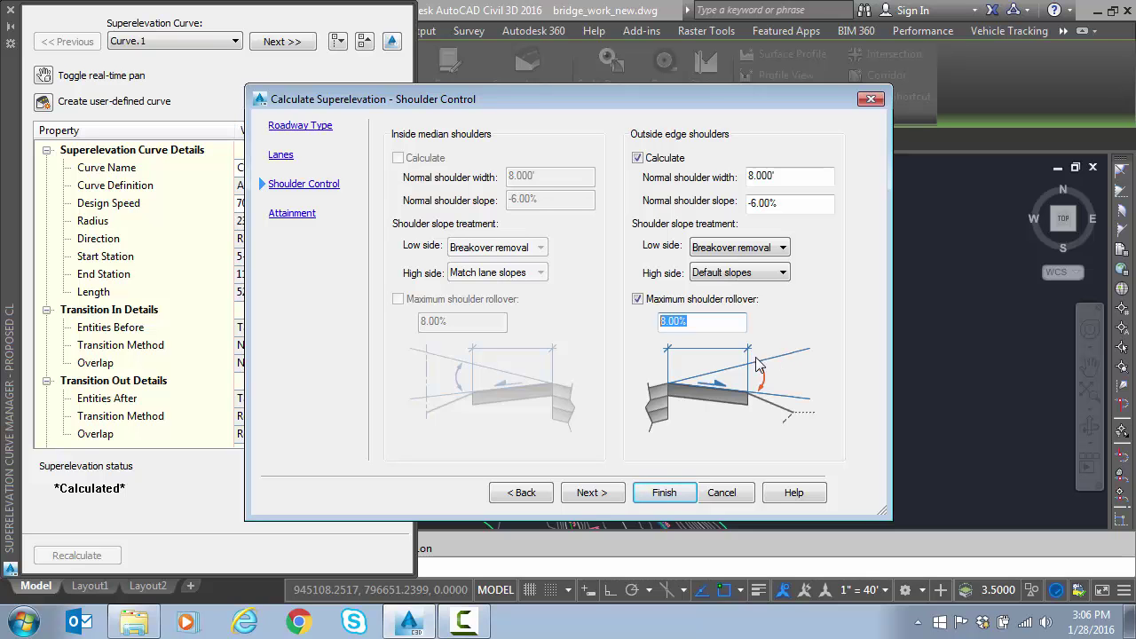
left_click(590, 492)
double_click(651, 279)
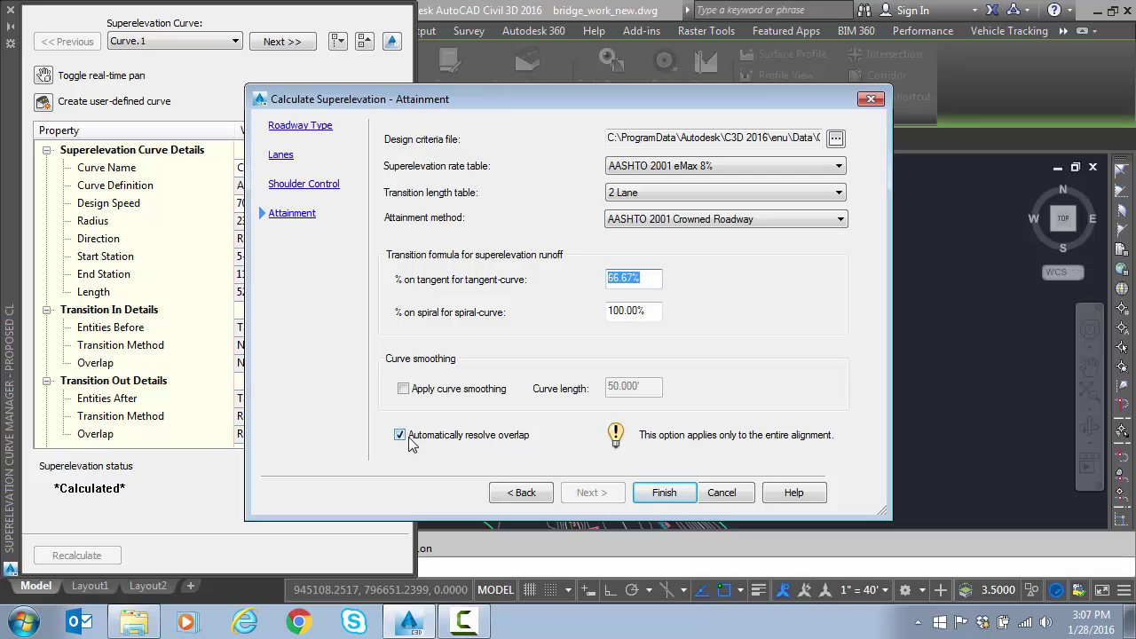
left_click(665, 495)
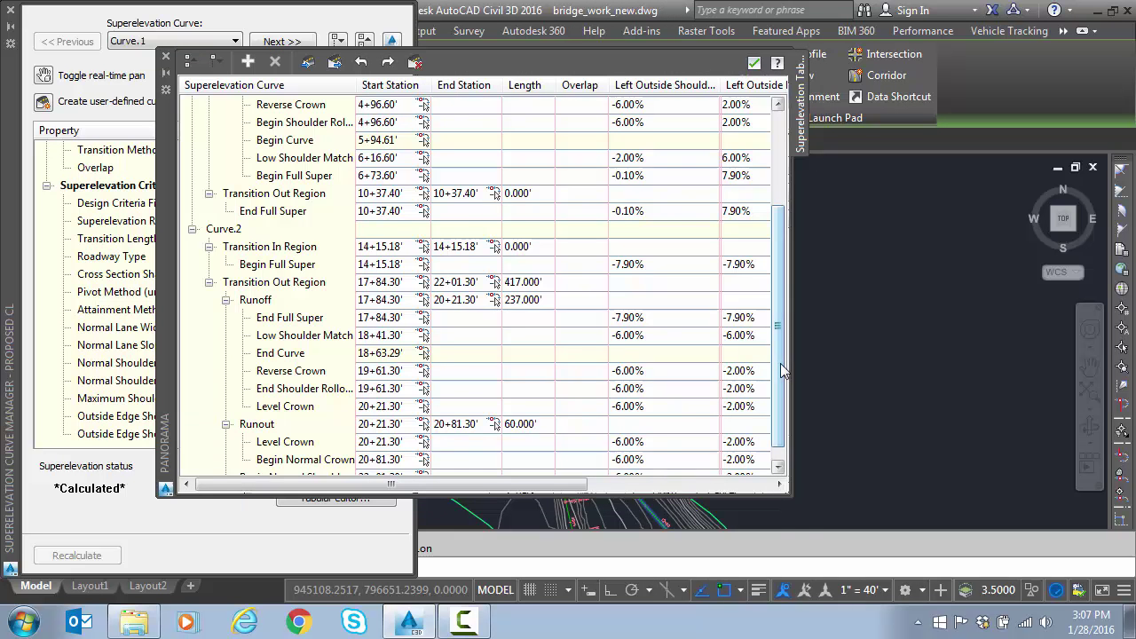
- Review both curves' superelevation in the Tabular Editor, then close it and the Curve Manager
left_click_drag(781, 371, 1031, 171)
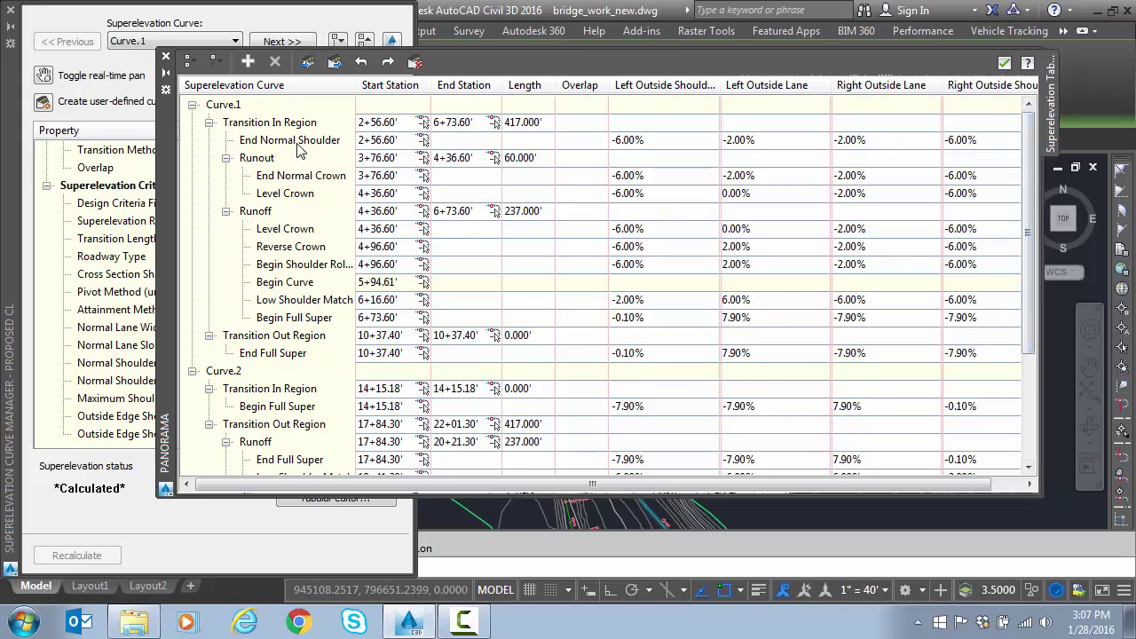
left_click_drag(164, 158, 139, 197)
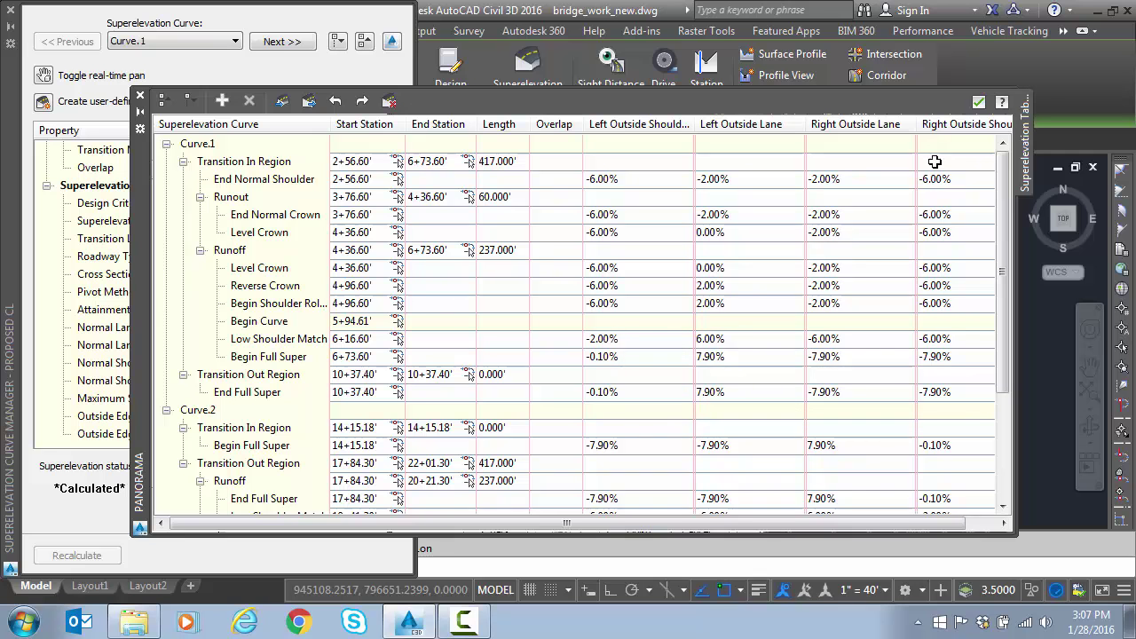
left_click(978, 103)
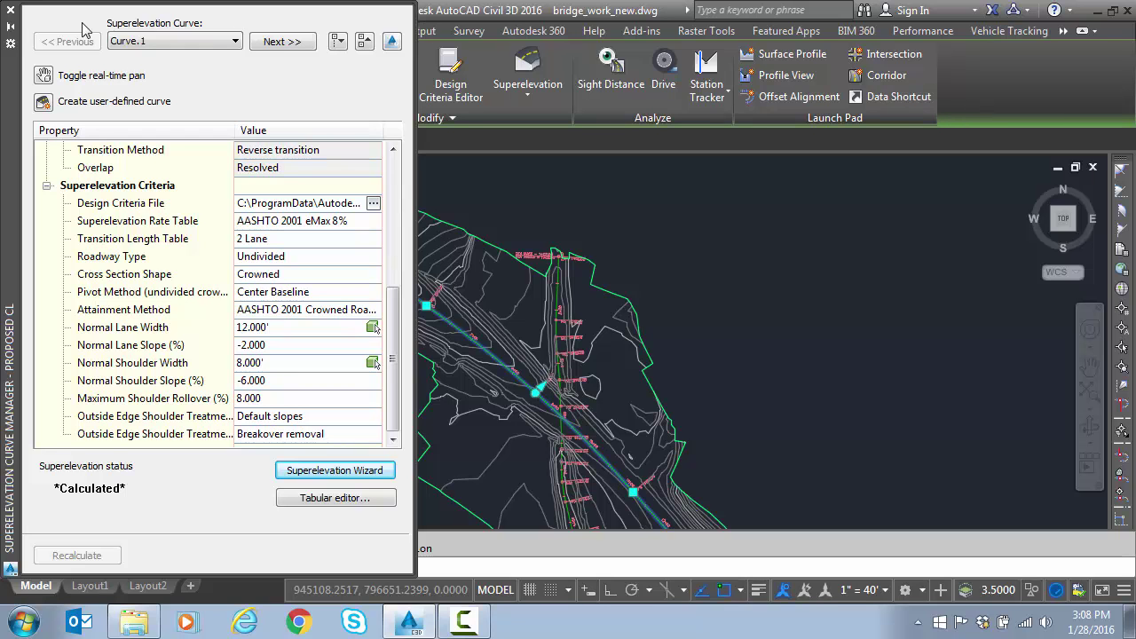
left_click(10, 14)
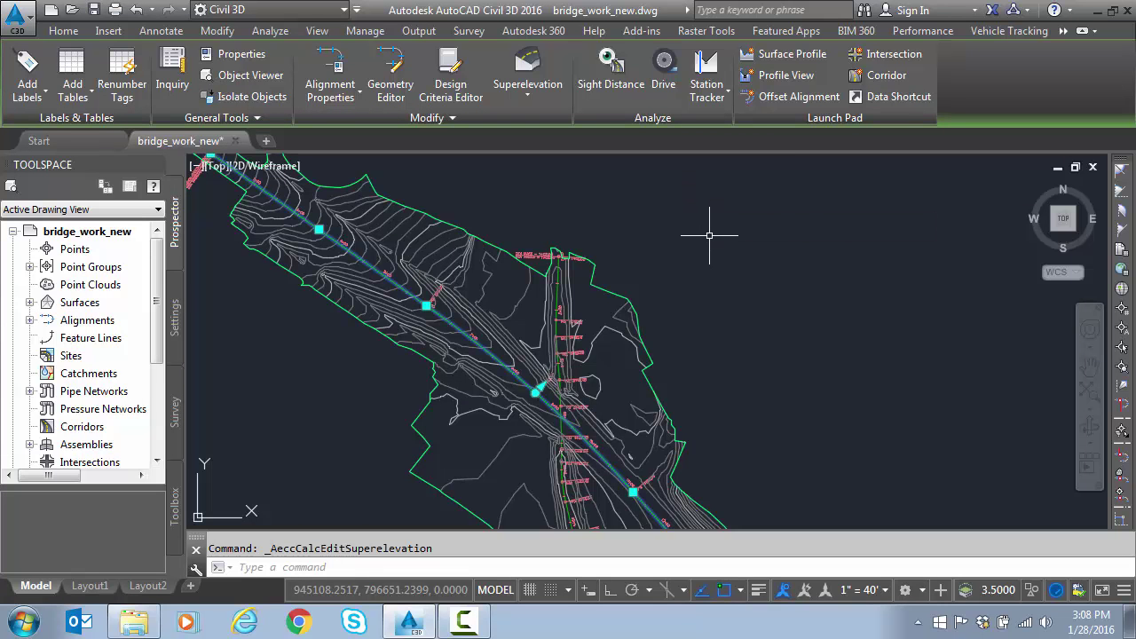
- Pan to the right of the road plan and start Create Superelevation View for Proposed CL
middle_click_drag(708, 233, 513, 194)
left_click(528, 89)
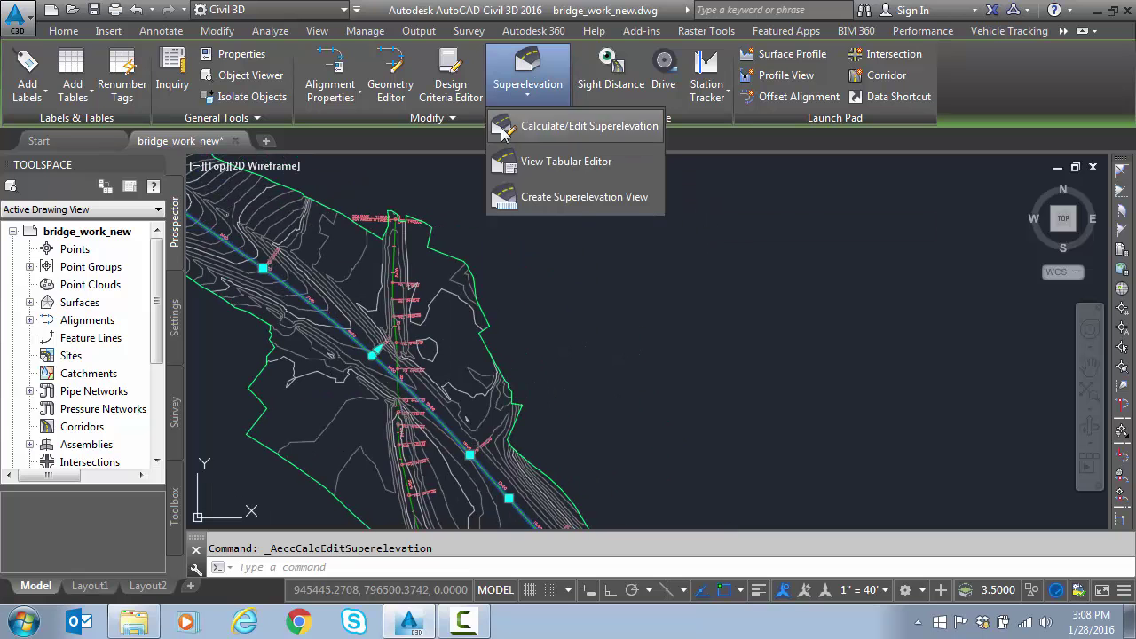
left_click(560, 197)
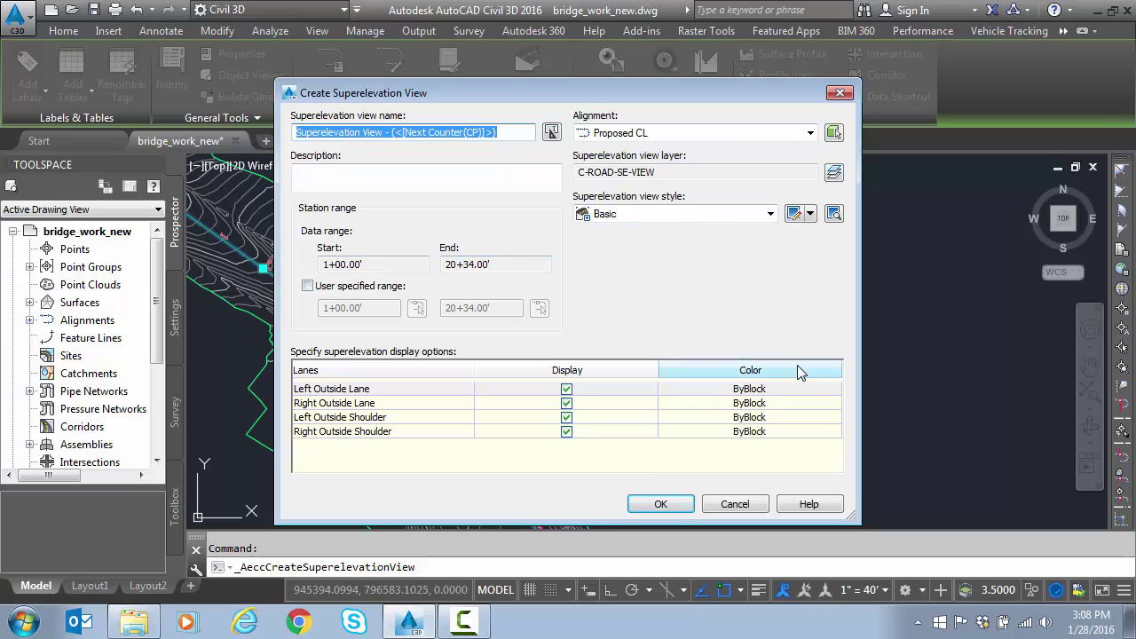
- Color the left outside lane red and the right outside lane blue
left_click(767, 390)
left_click(429, 348)
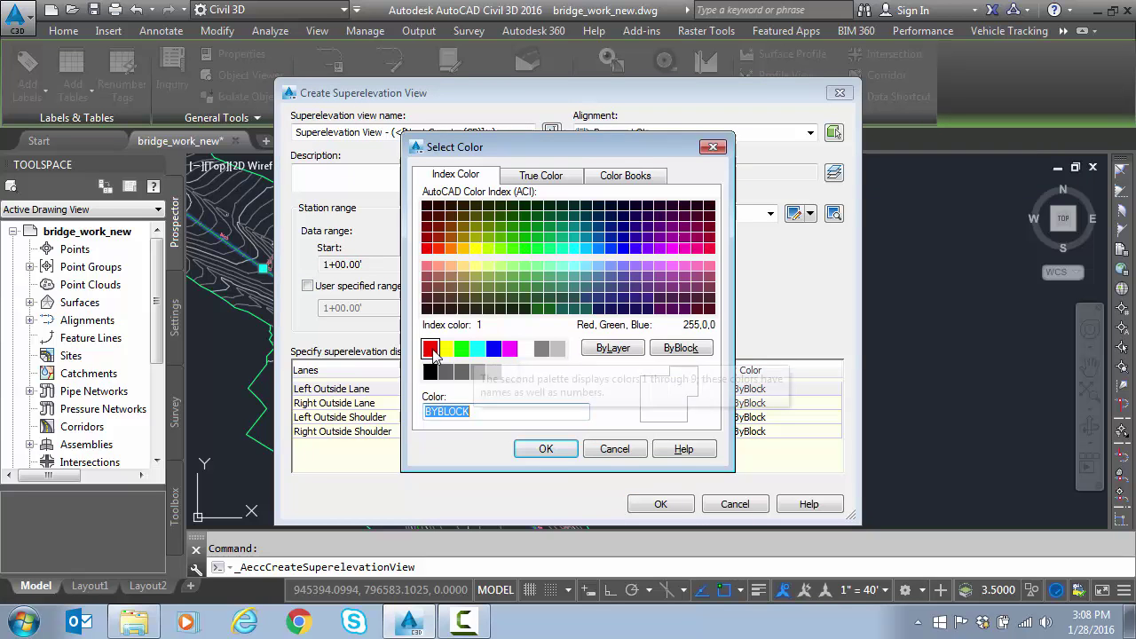
left_click(542, 448)
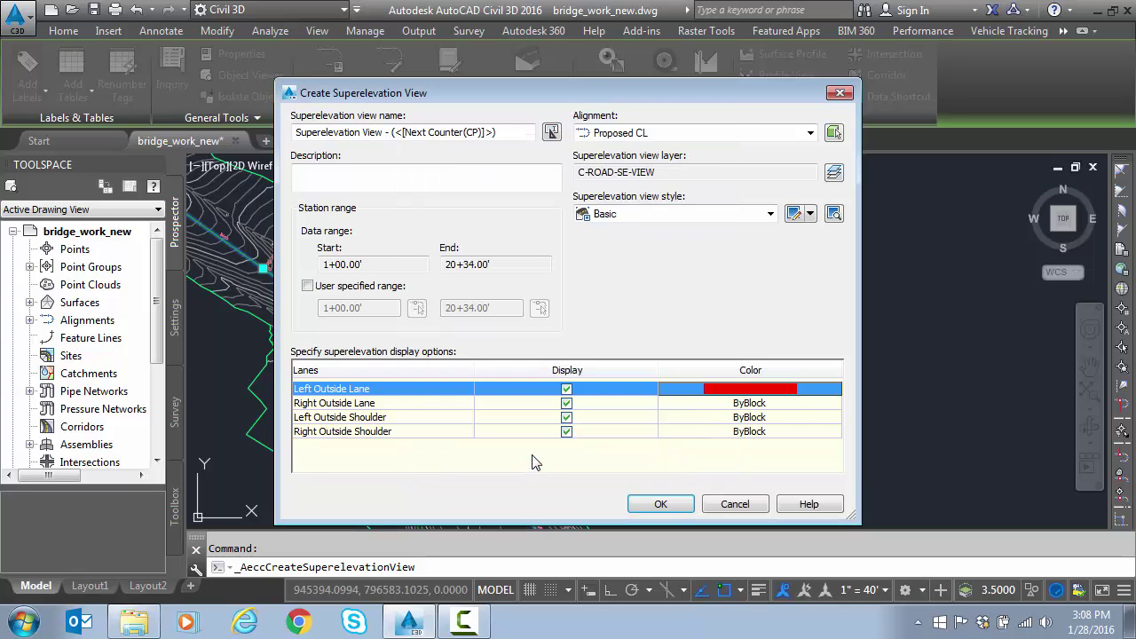
left_click(747, 403)
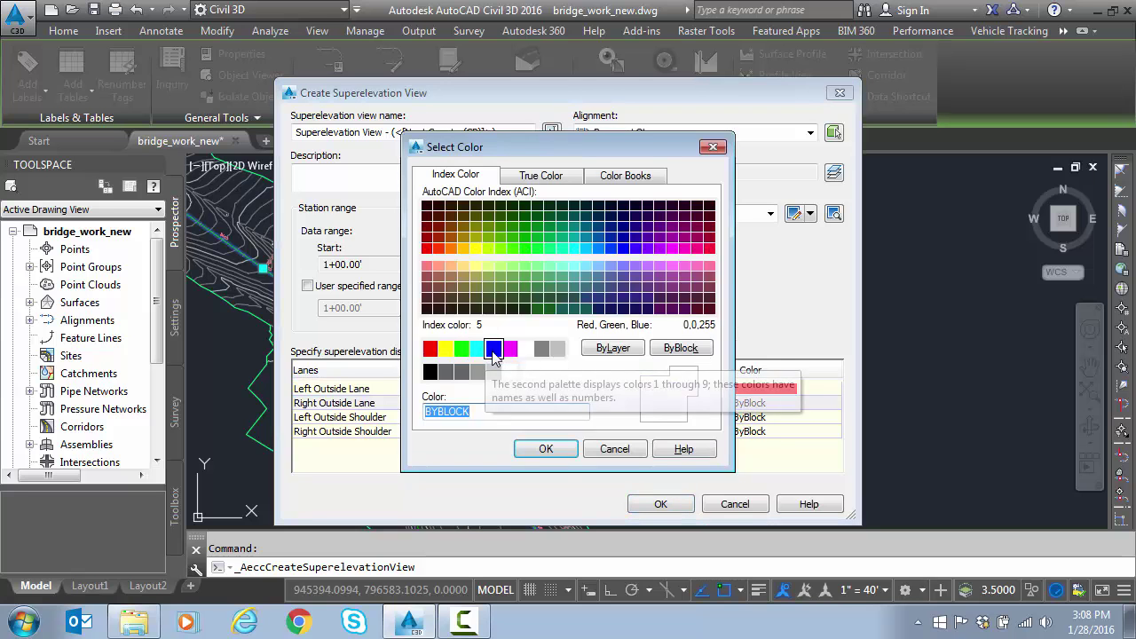
left_click(494, 352)
left_click(543, 448)
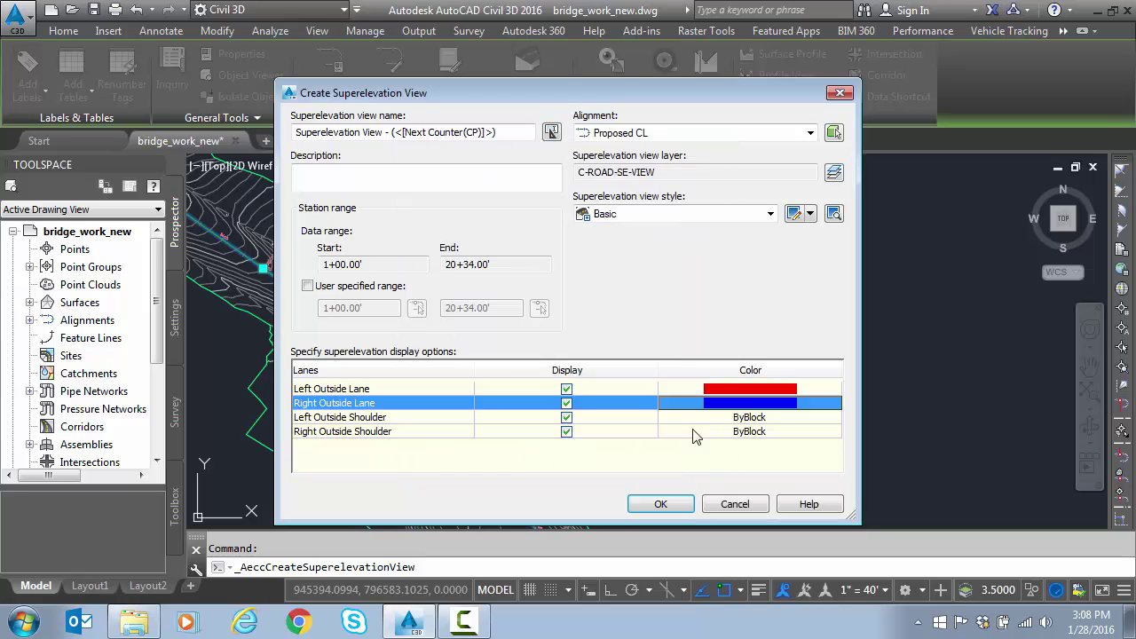
- Color the outside shoulders magenta (left) and cyan (right), then place the view right of the road
left_click(748, 417)
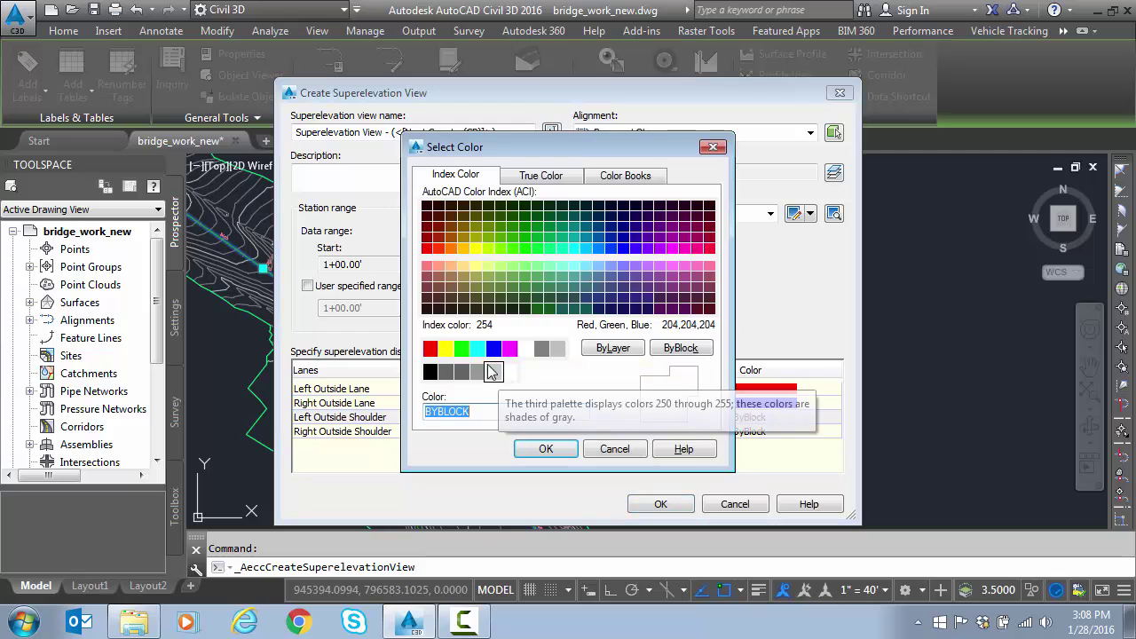
left_click(510, 348)
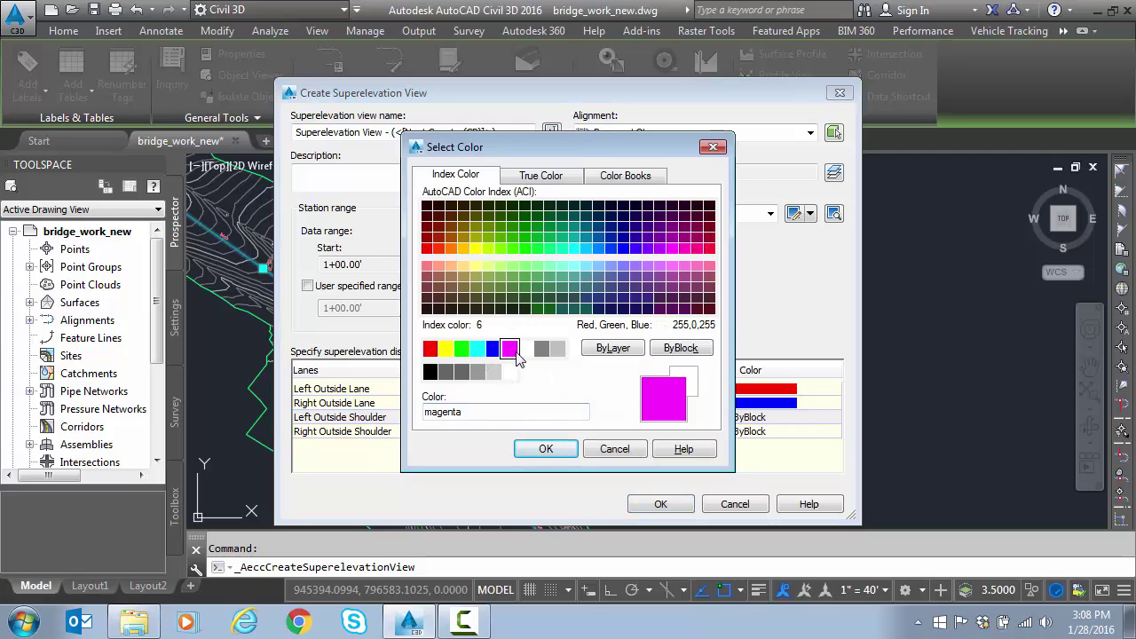
left_click(545, 450)
left_click(744, 433)
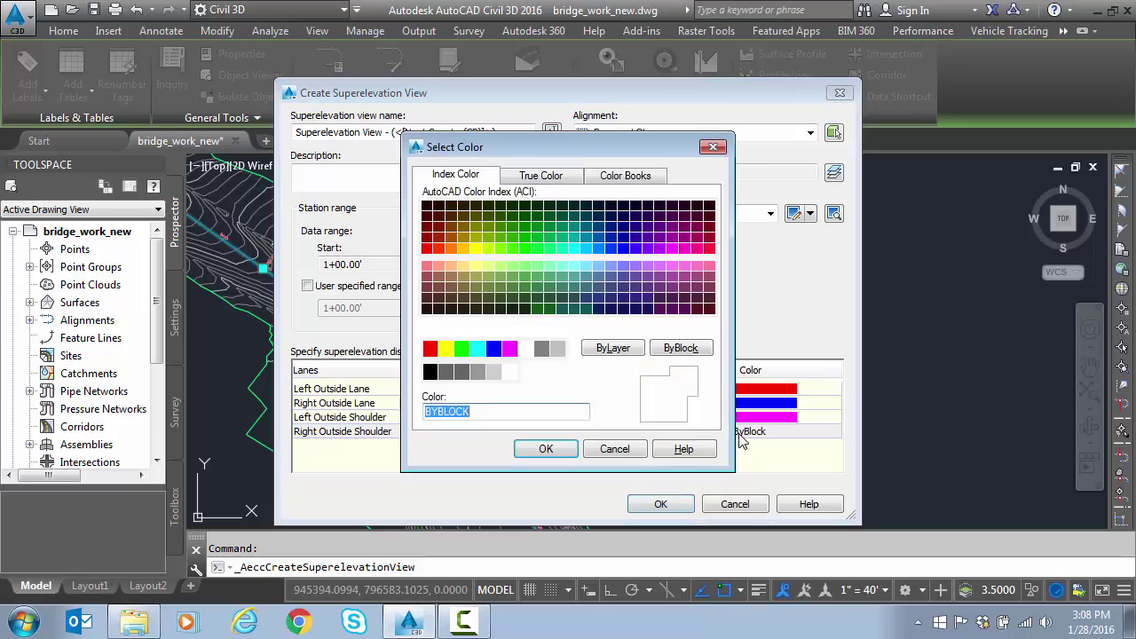
left_click(479, 349)
left_click(545, 449)
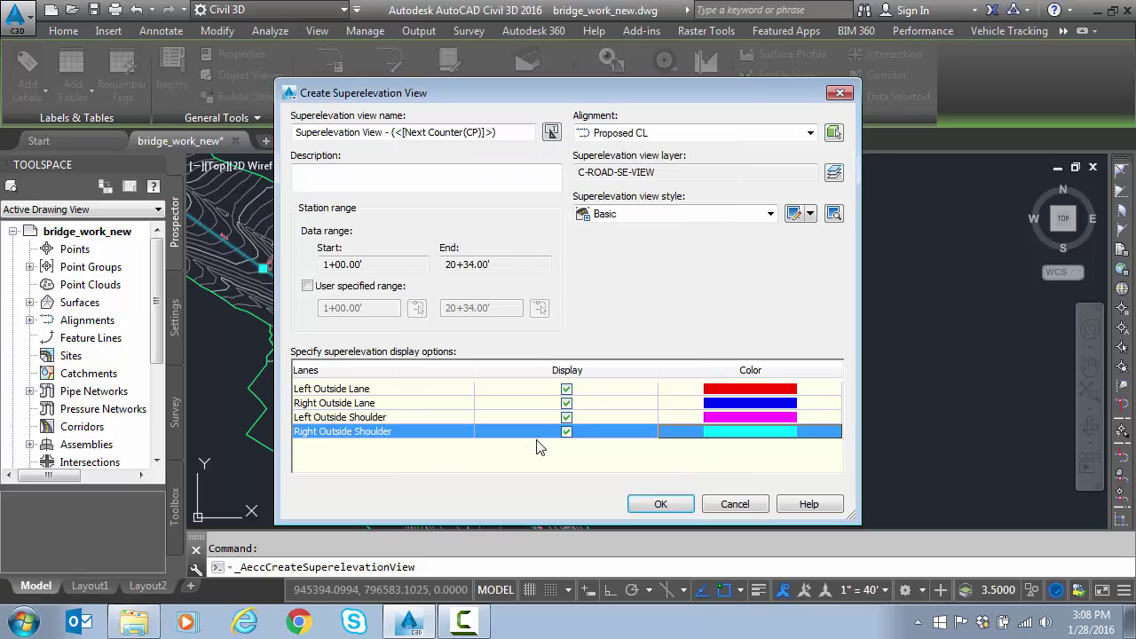
left_click(662, 503)
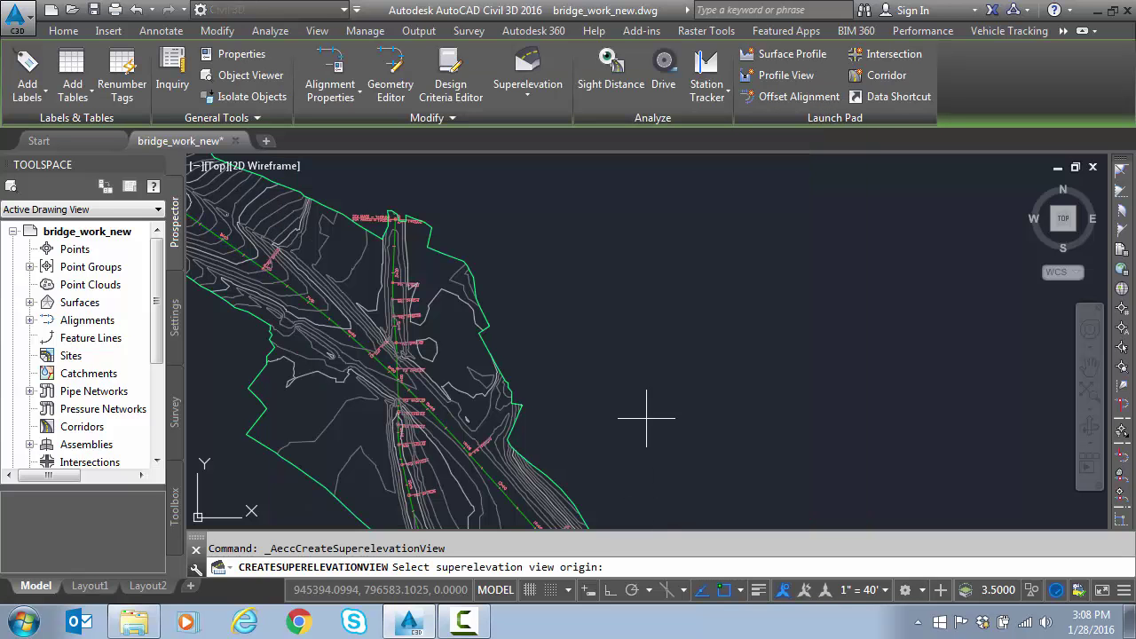
left_click(726, 343)
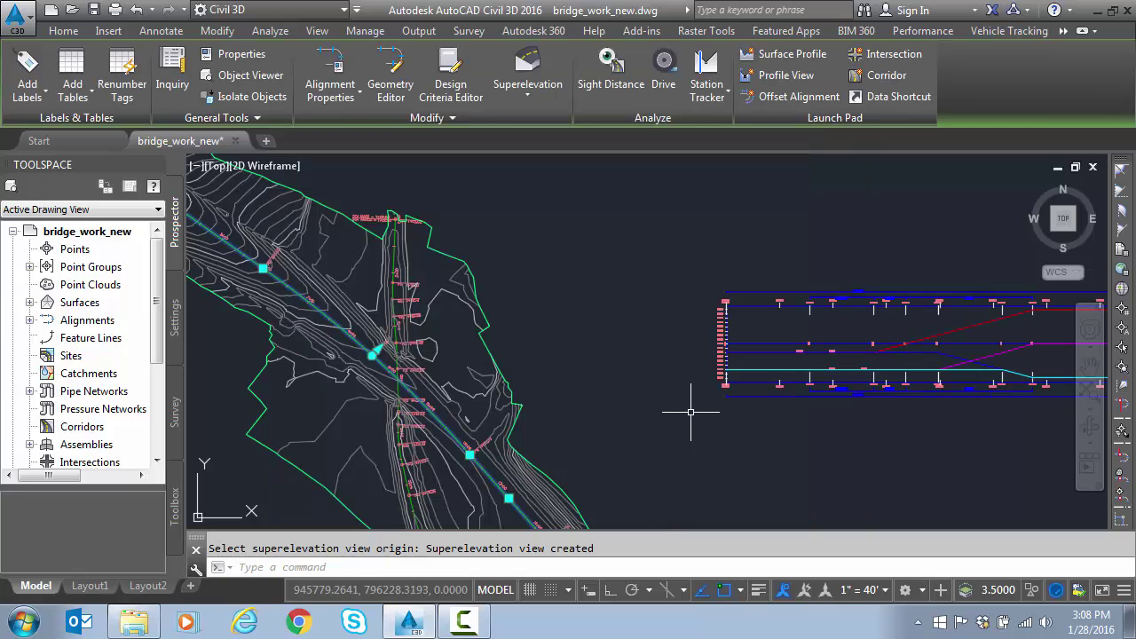
key("Escape")
middle_click_drag(821, 423, 473, 414)
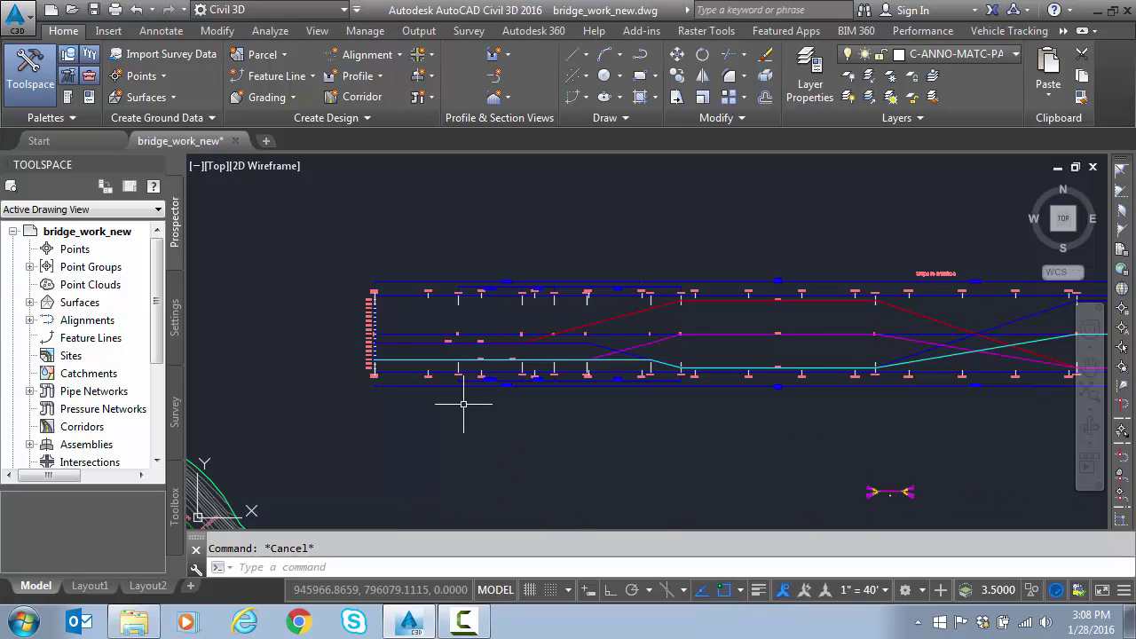
middle_click_drag(680, 418, 523, 428)
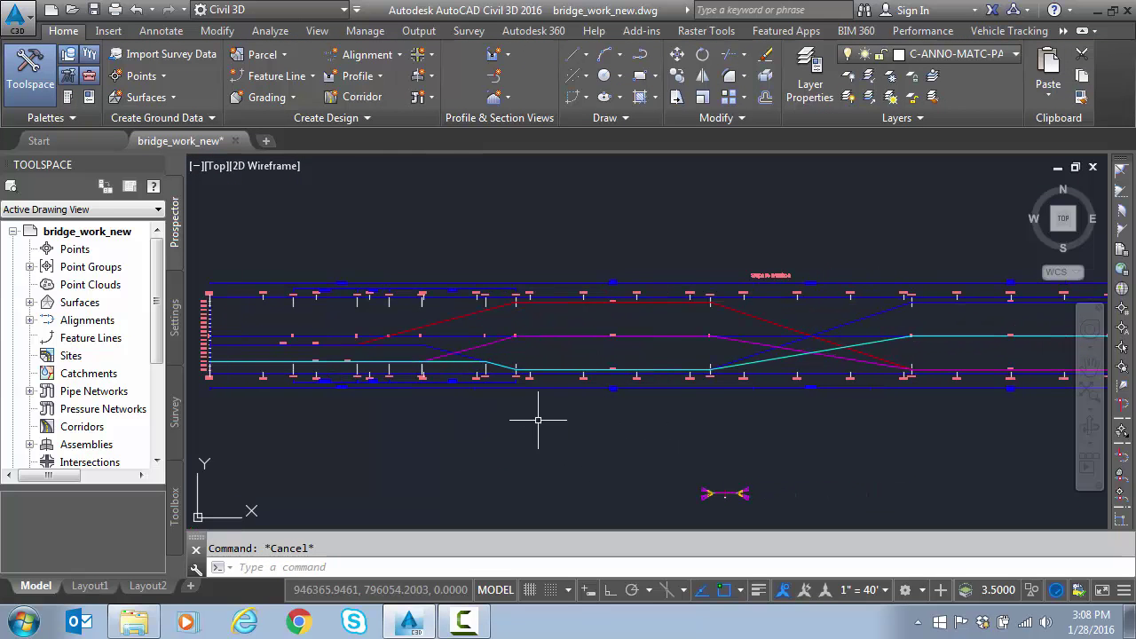
mouse_move(713, 424)
middle_mouse_down()
mouse_move(423, 426)
mouse_move(548, 420)
middle_mouse_up()
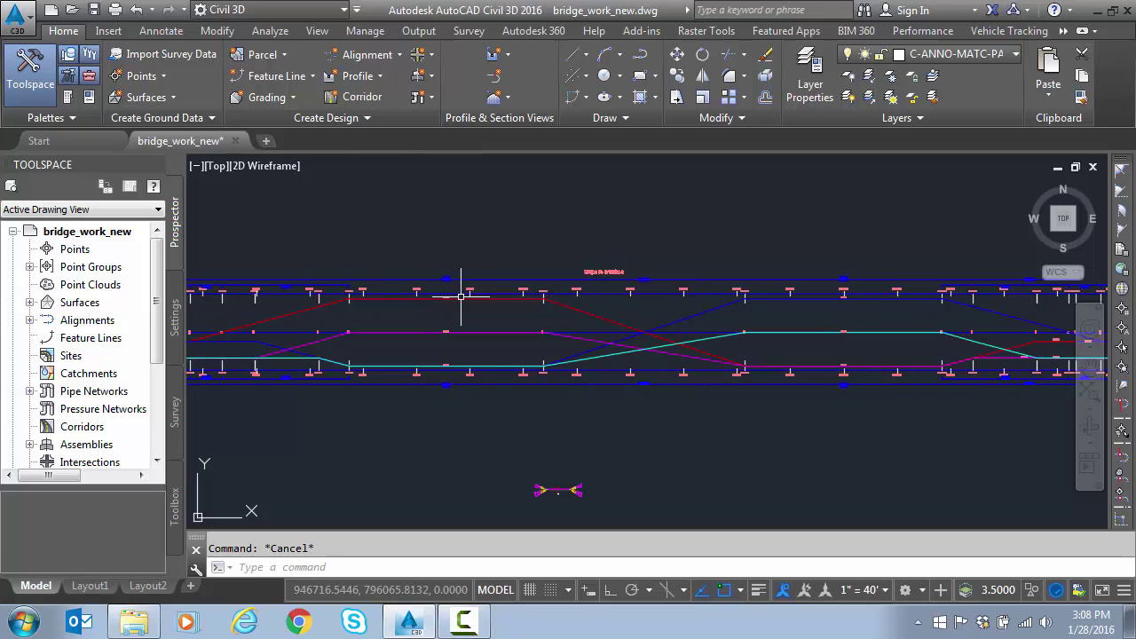
scroll(472, 425, "up", 1)
scroll(369, 412, "up", 1)
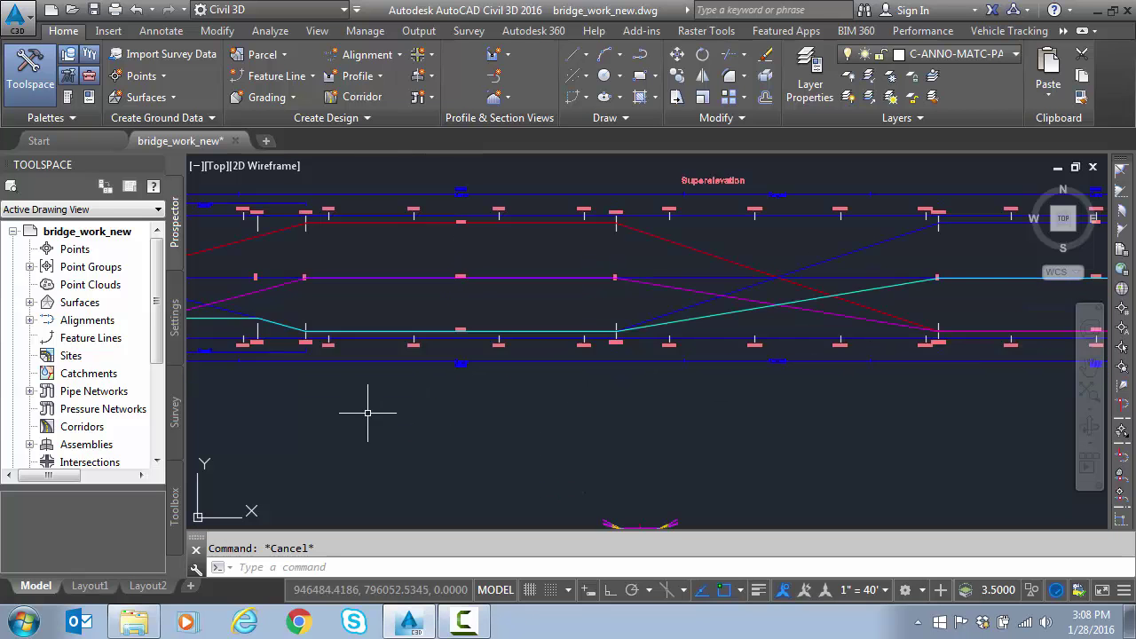
middle_click_drag(368, 413, 721, 431)
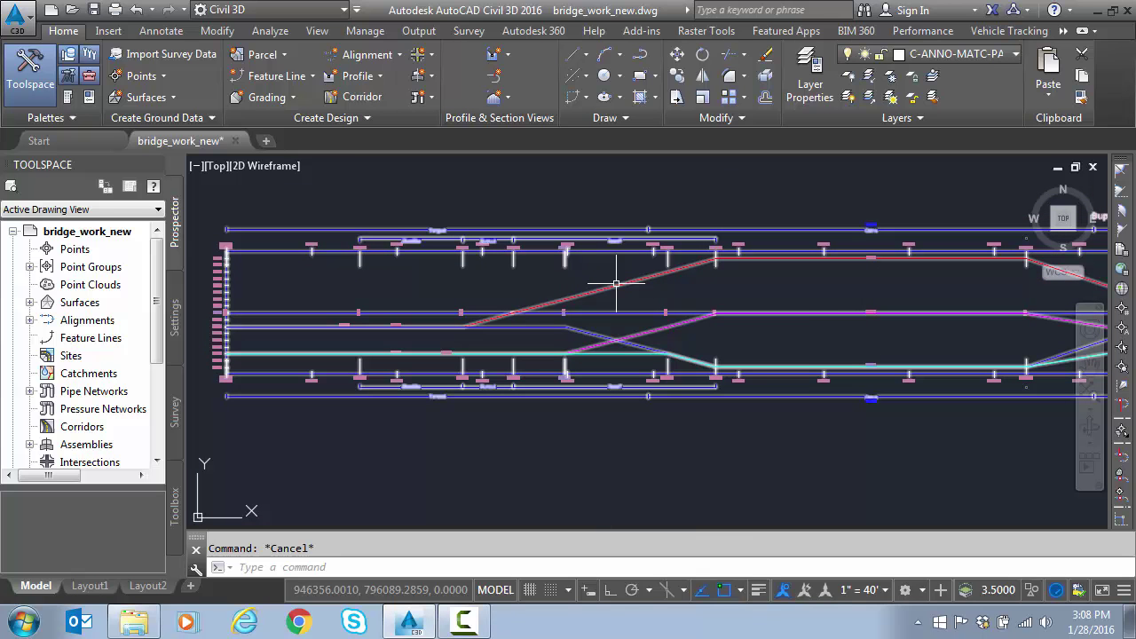
mouse_move(616, 283)
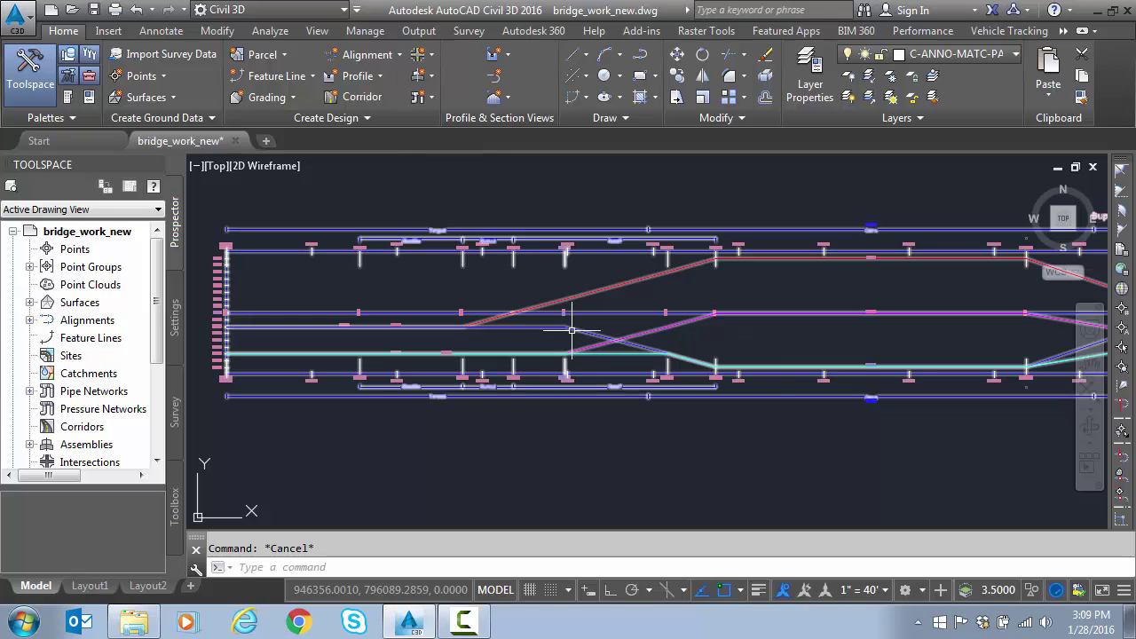
mouse_move(572, 330)
mouse_move(668, 327)
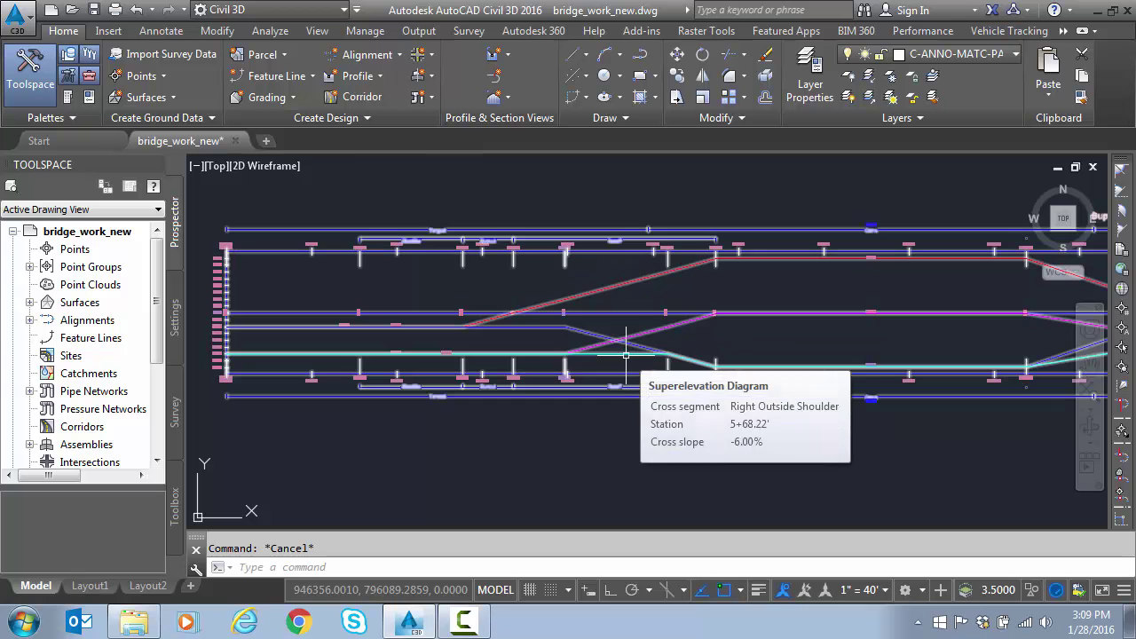
scroll(444, 349, "up", 2)
scroll(409, 337, "up", 2)
middle_click_drag(385, 332, 451, 338)
middle_click_drag(610, 342, 558, 342)
scroll(558, 343, "down", 2)
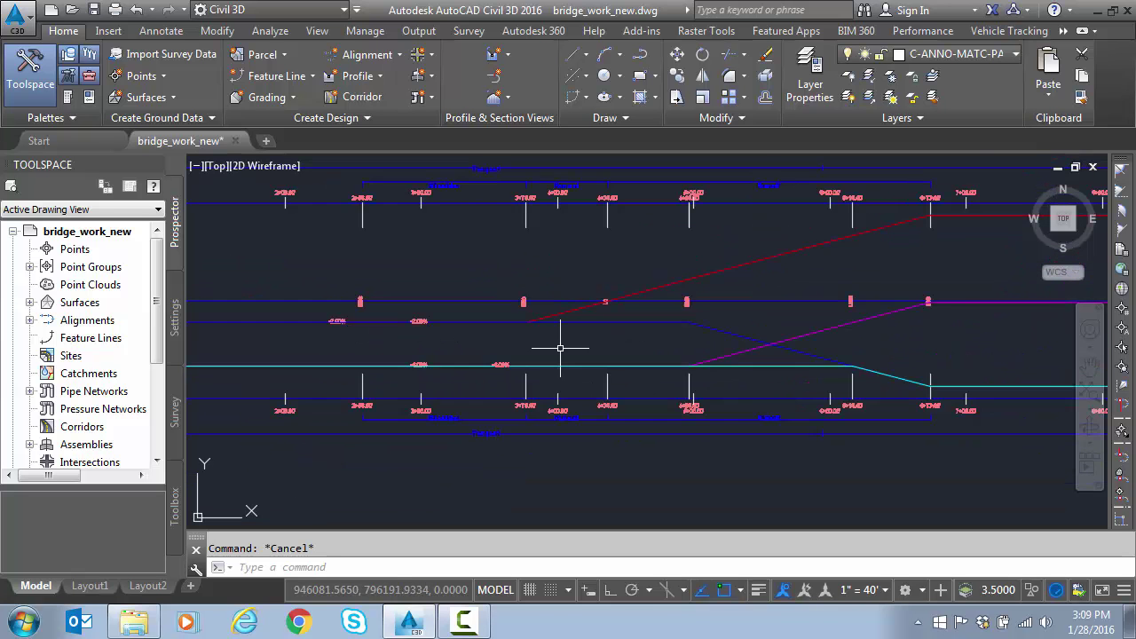
scroll(559, 342, "up", 2)
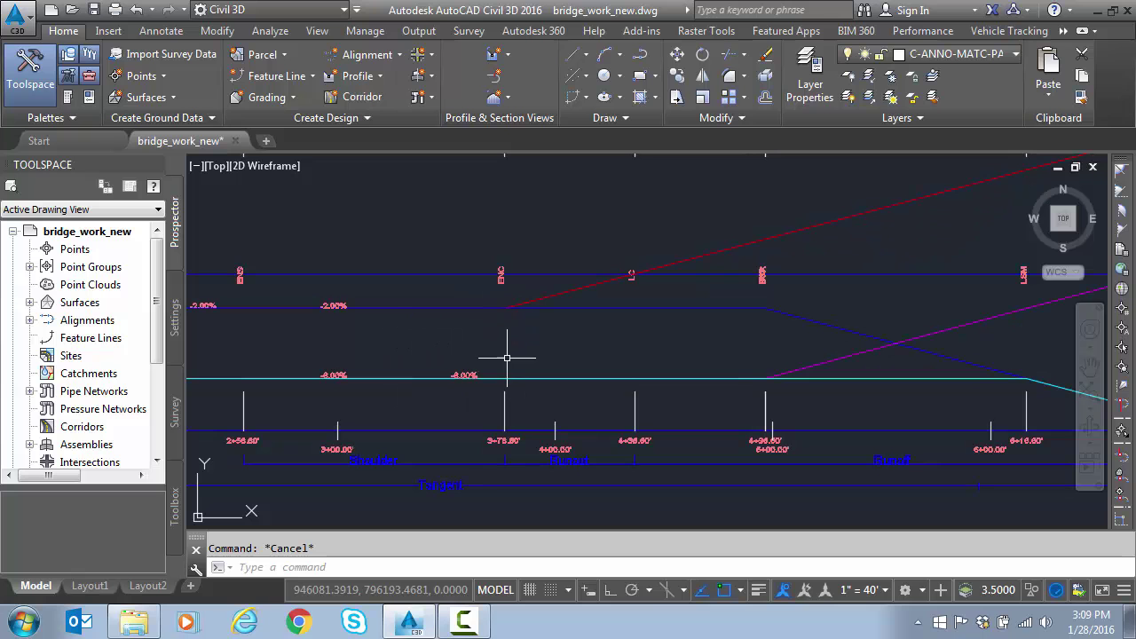
middle_click_drag(609, 340, 518, 343)
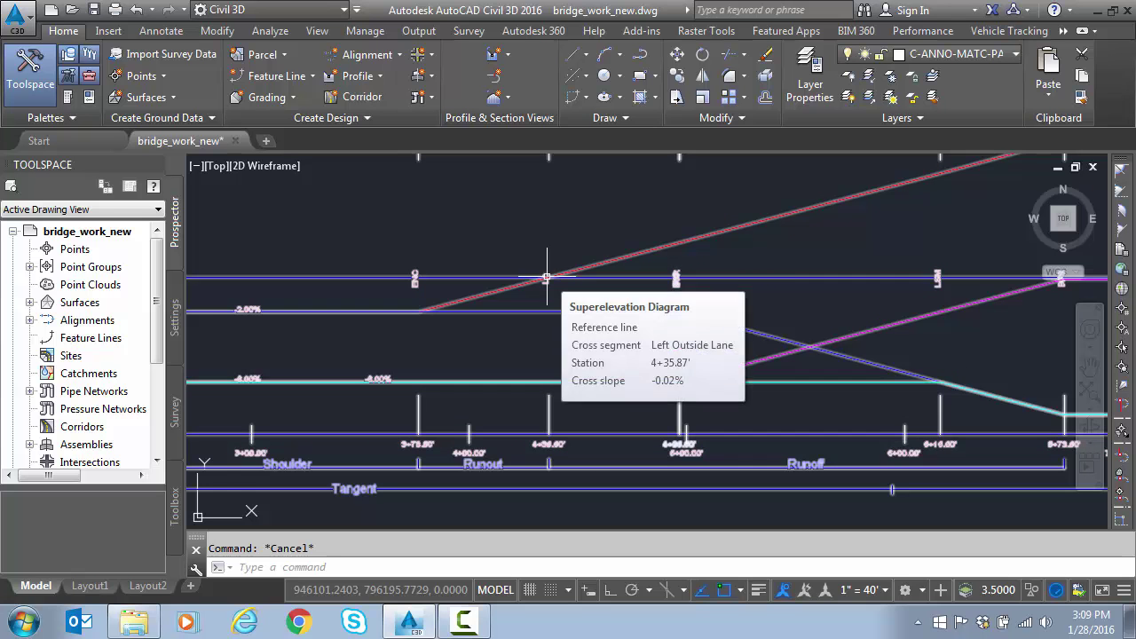
middle_click_drag(768, 307, 652, 311)
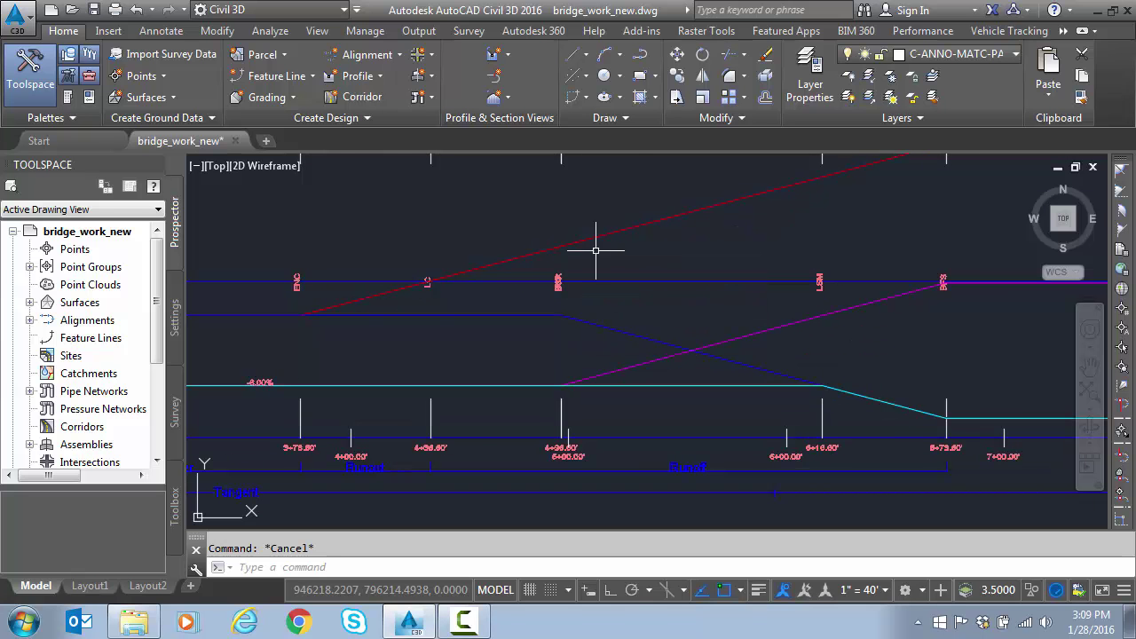
mouse_move(598, 251)
middle_mouse_down()
mouse_move(716, 249)
mouse_move(651, 250)
middle_mouse_up()
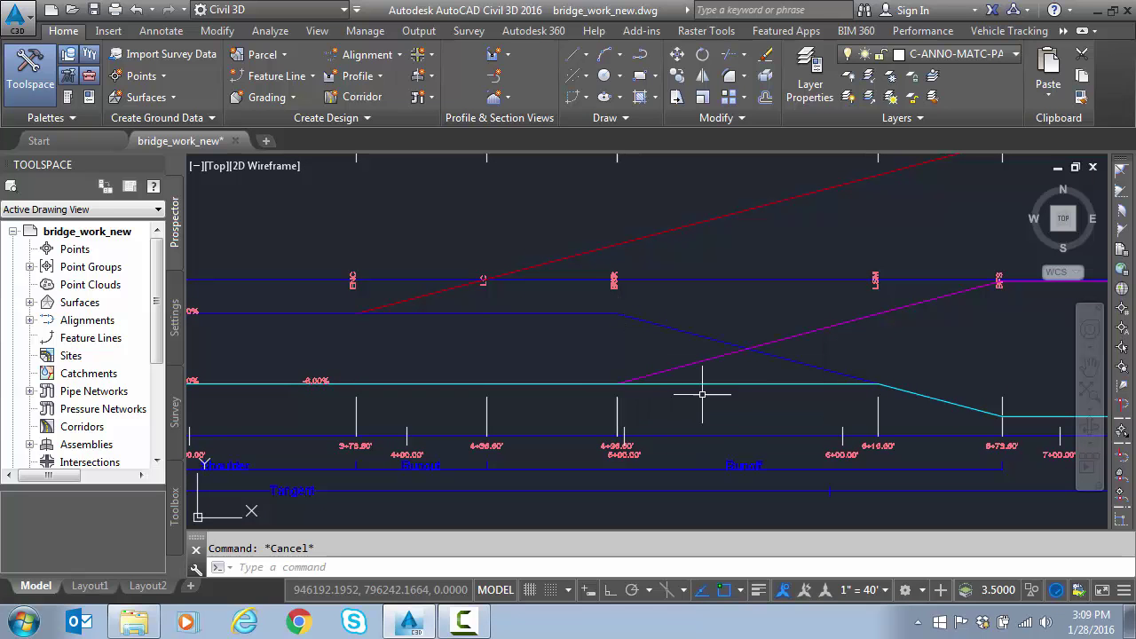
middle_click_drag(702, 393, 436, 403)
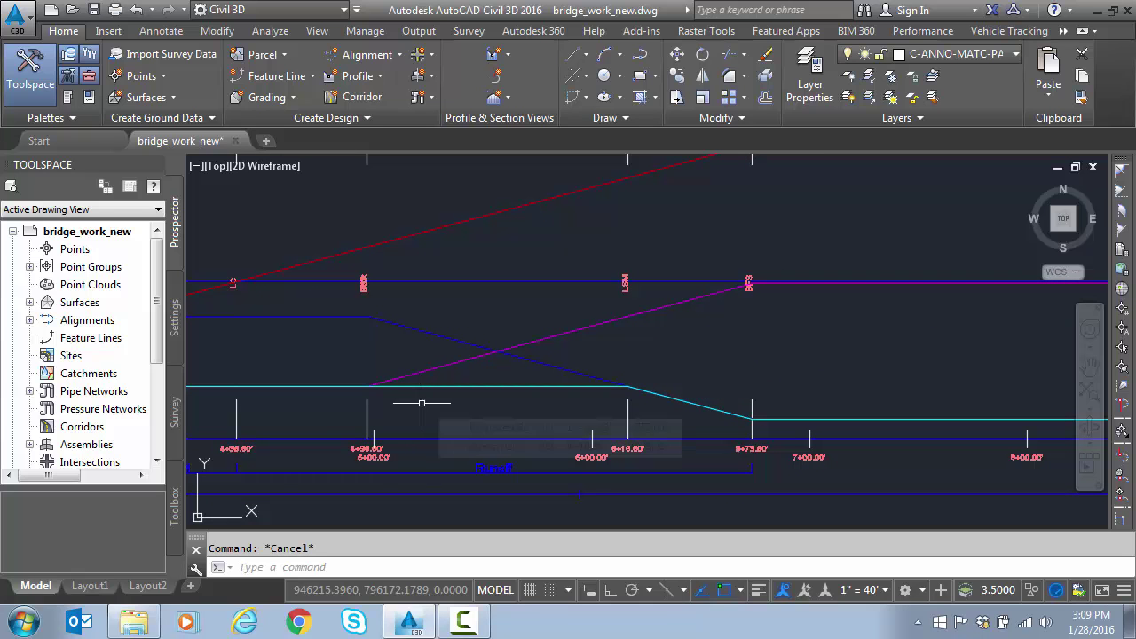
scroll(802, 284, "down", 2)
scroll(757, 300, "up", 5)
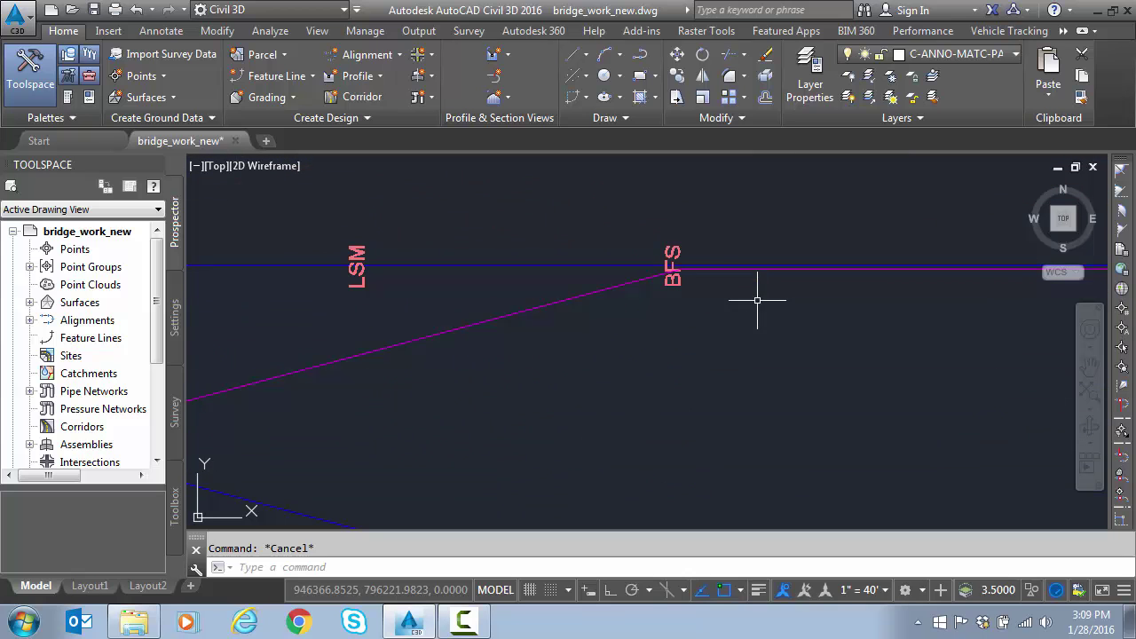
mouse_move(726, 270)
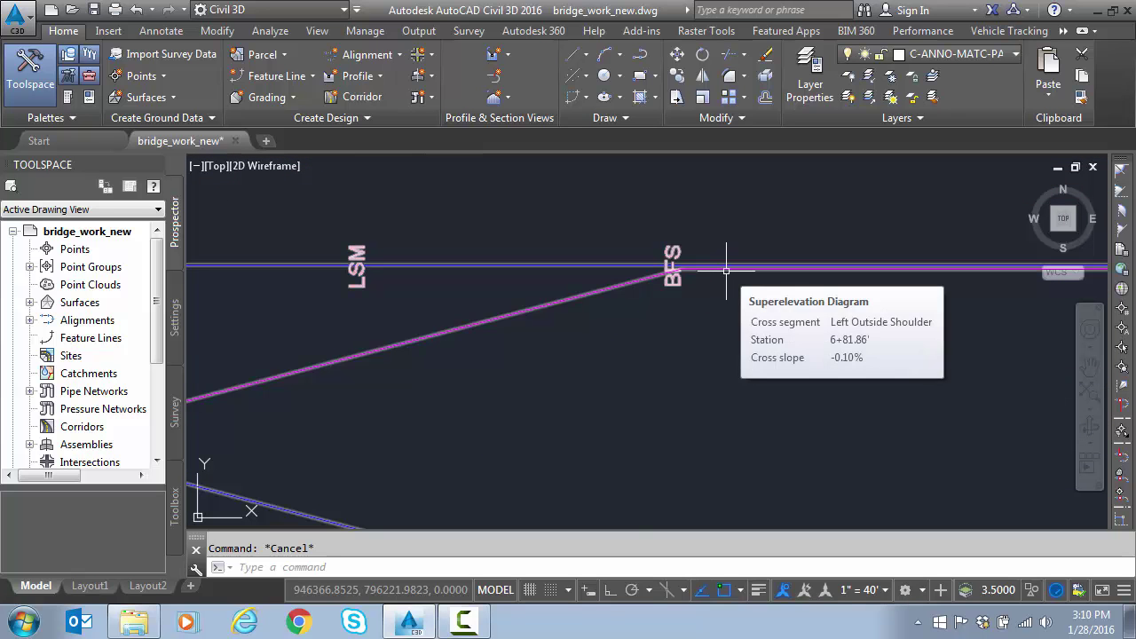
scroll(568, 368, "down", 2)
middle_click_drag(568, 367, 684, 322)
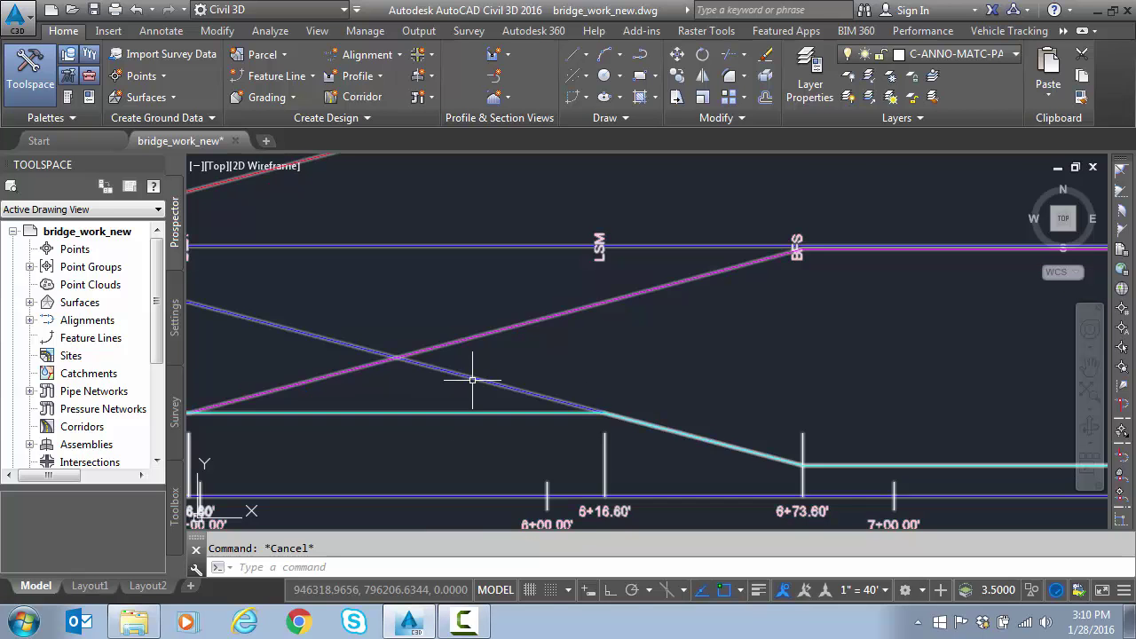
scroll(373, 451, "down", 1)
scroll(401, 431, "up", 1)
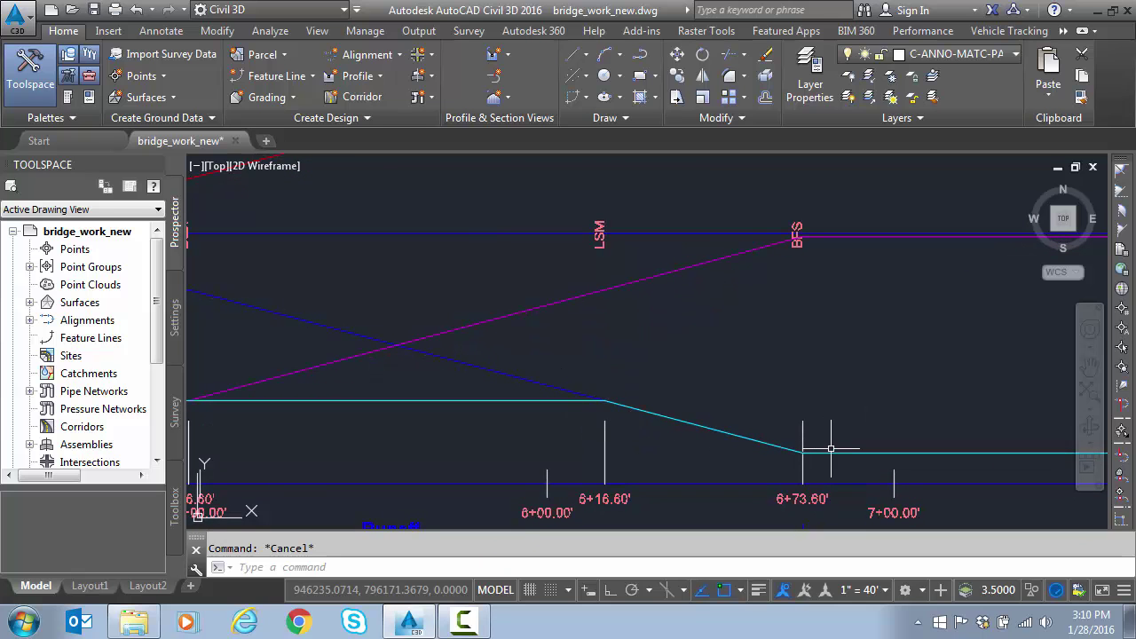
scroll(568, 406, "down", 3)
scroll(539, 405, "down", 2)
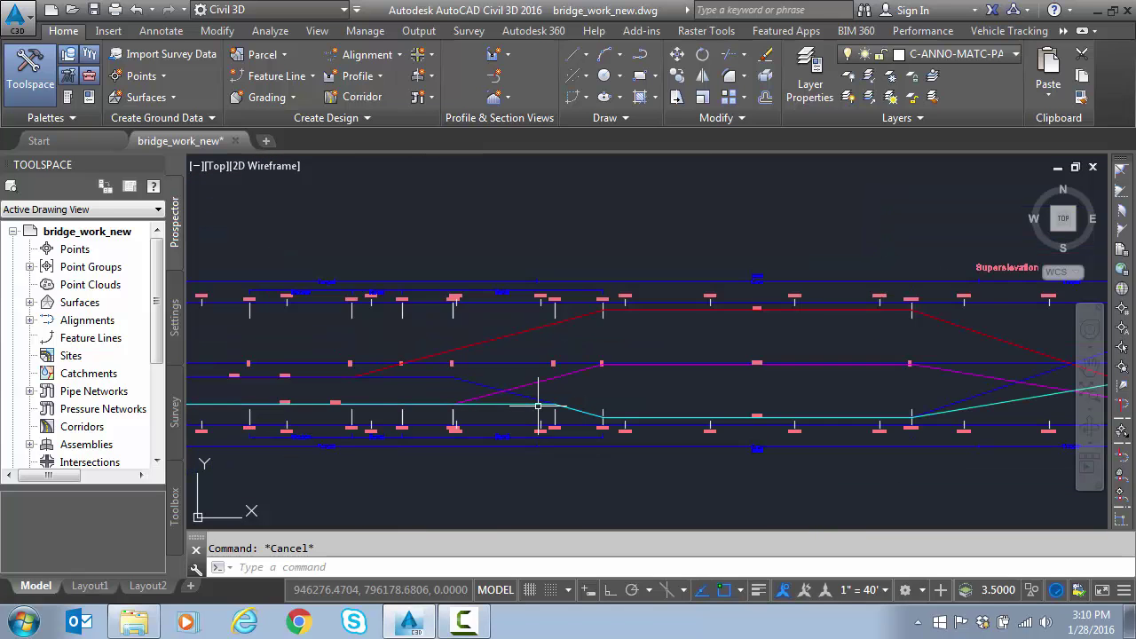
middle_click_drag(622, 444, 581, 419)
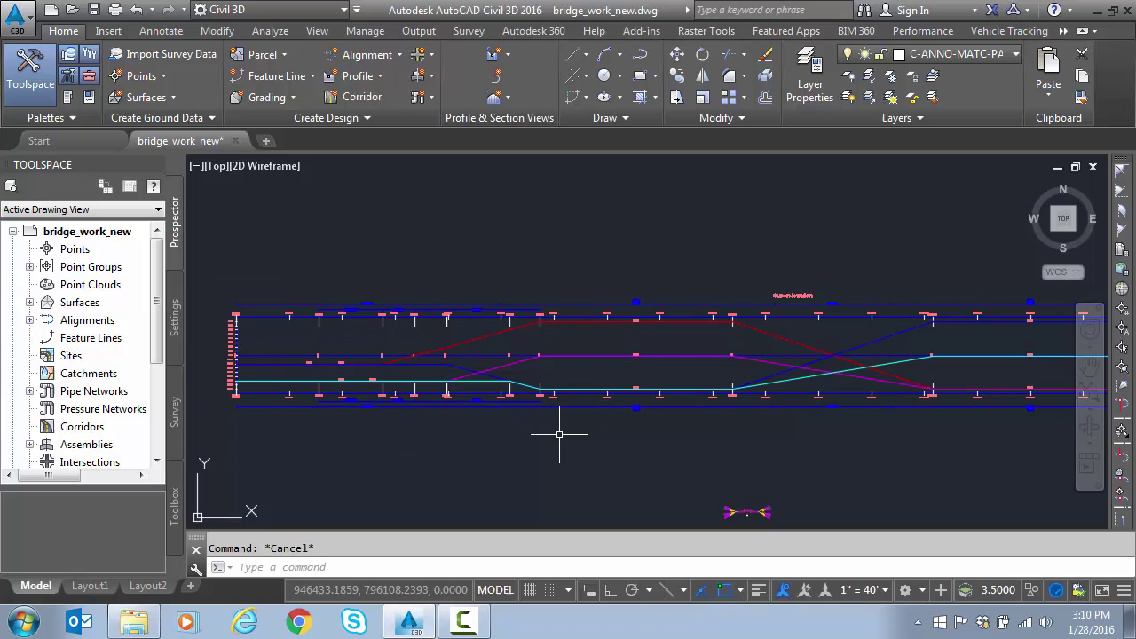
mouse_move(560, 434)
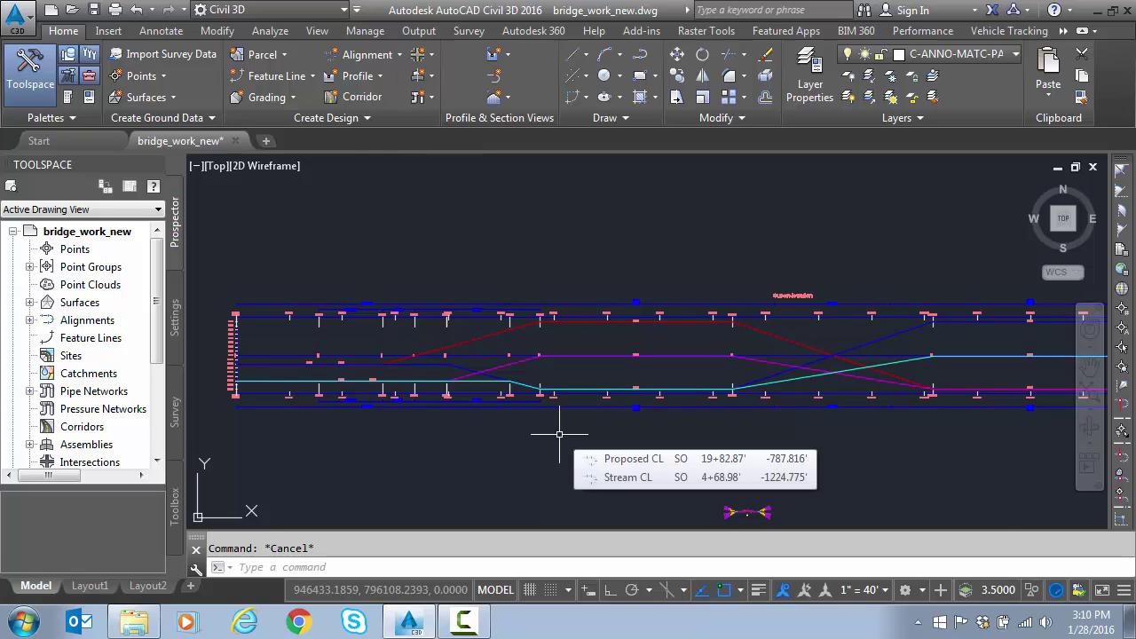